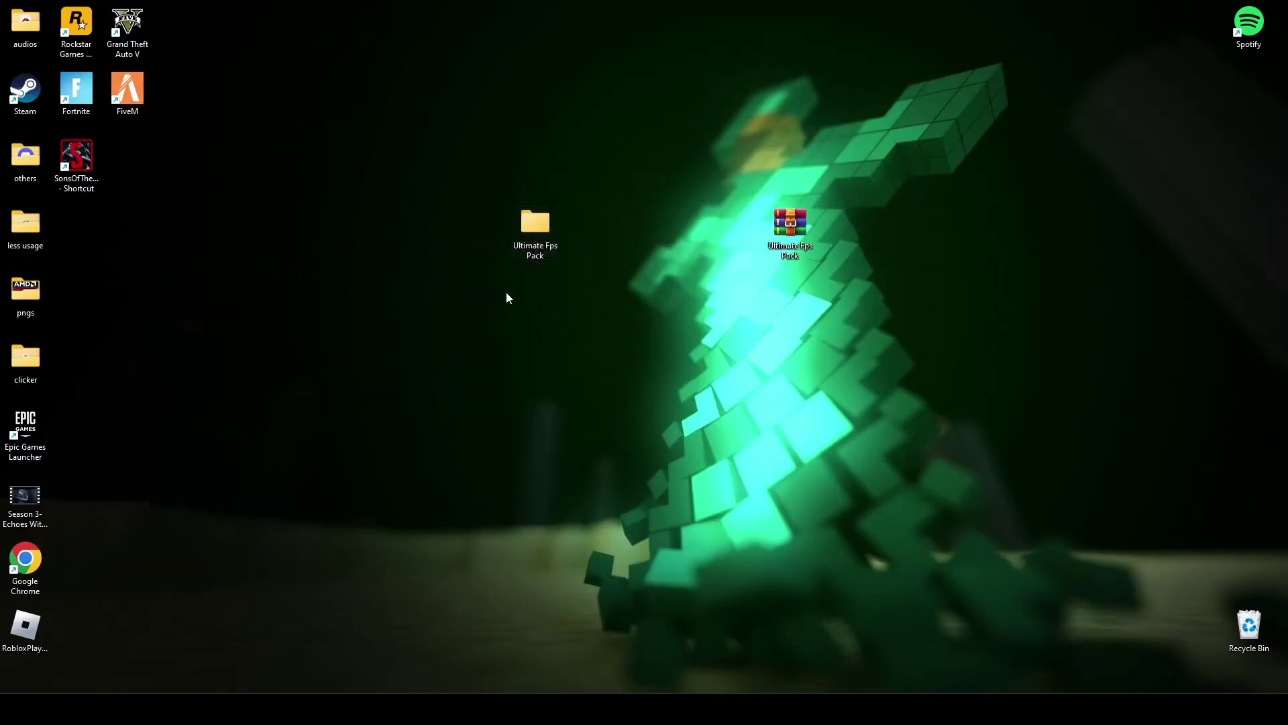
Move the Ultimate Fps Pack folder icon slightly left on the desktop
left_click_drag(546, 255, 477, 232)
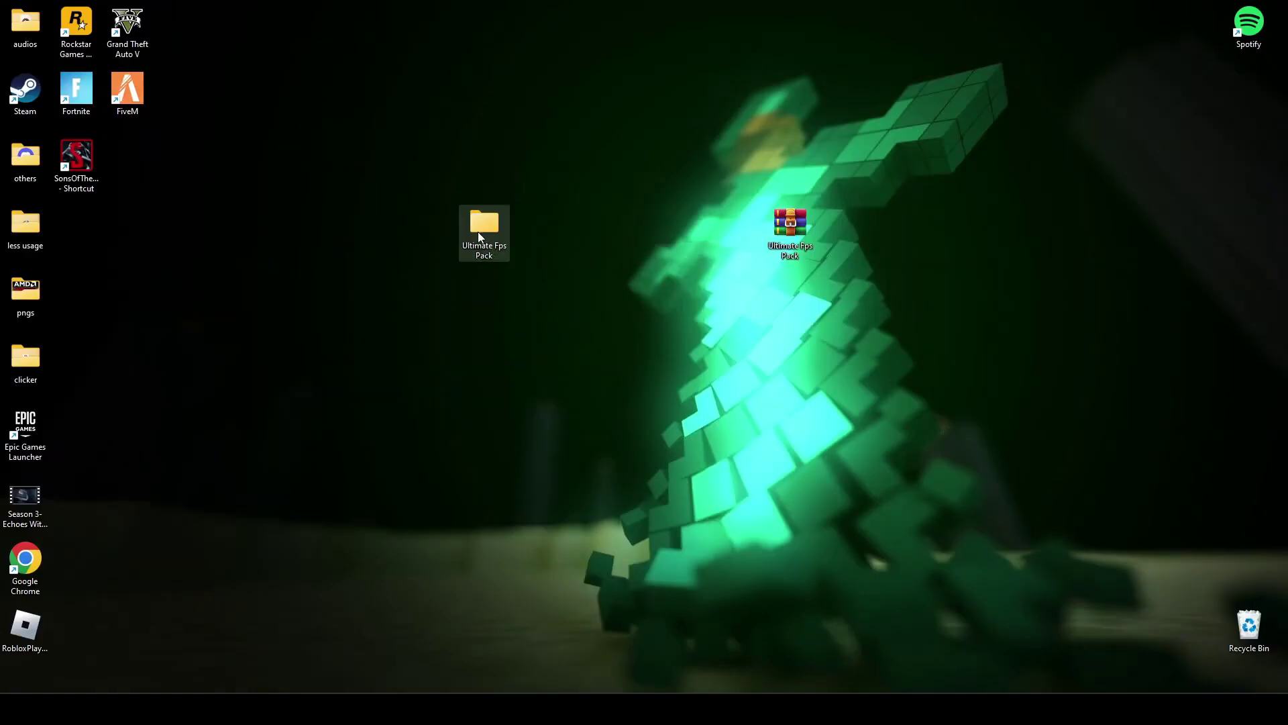
Open Ultimate Fps Pack > Commands > cmd commands in Notepad, then search for cmd
double_click(478, 232)
double_click(332, 253)
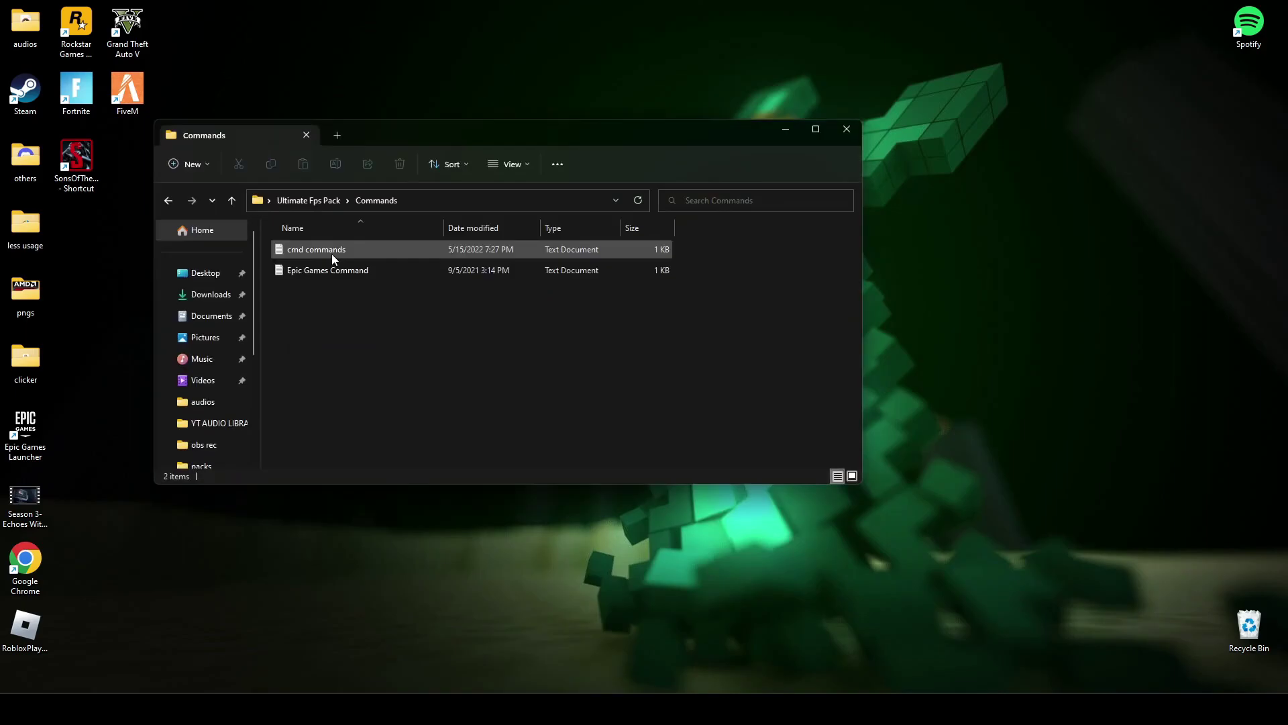
double_click(317, 247)
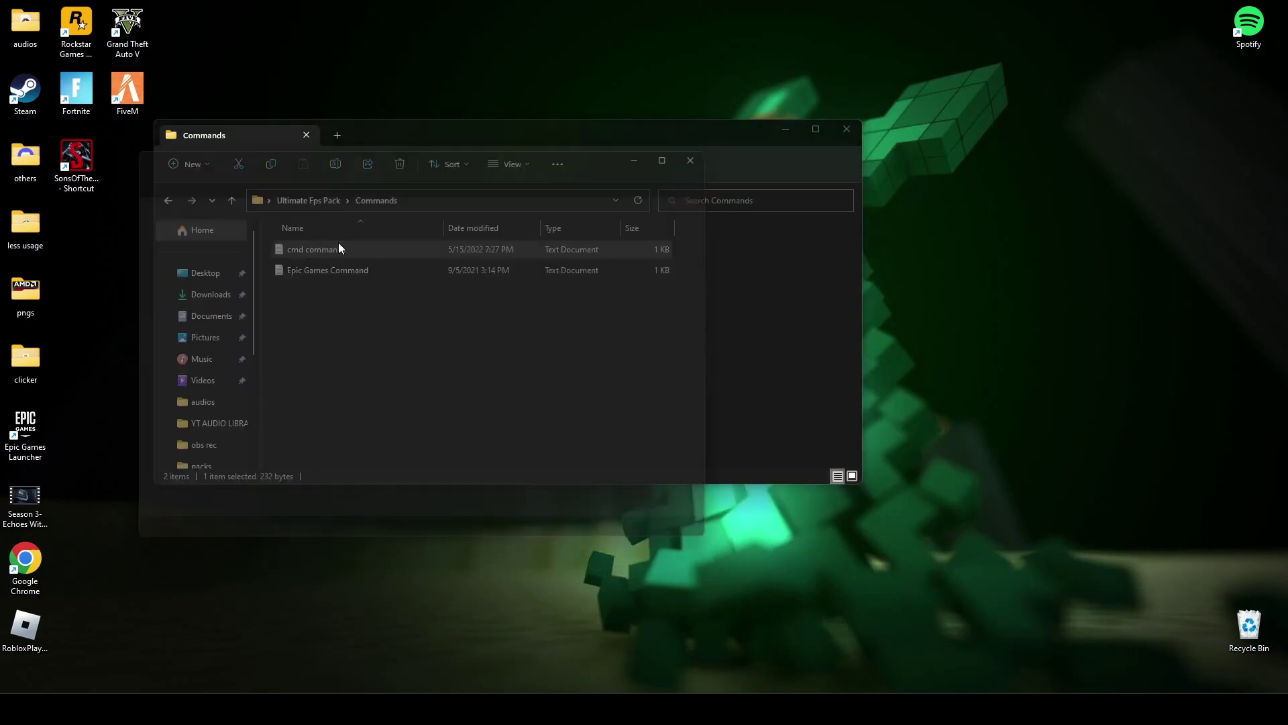
left_click_drag(424, 153, 373, 130)
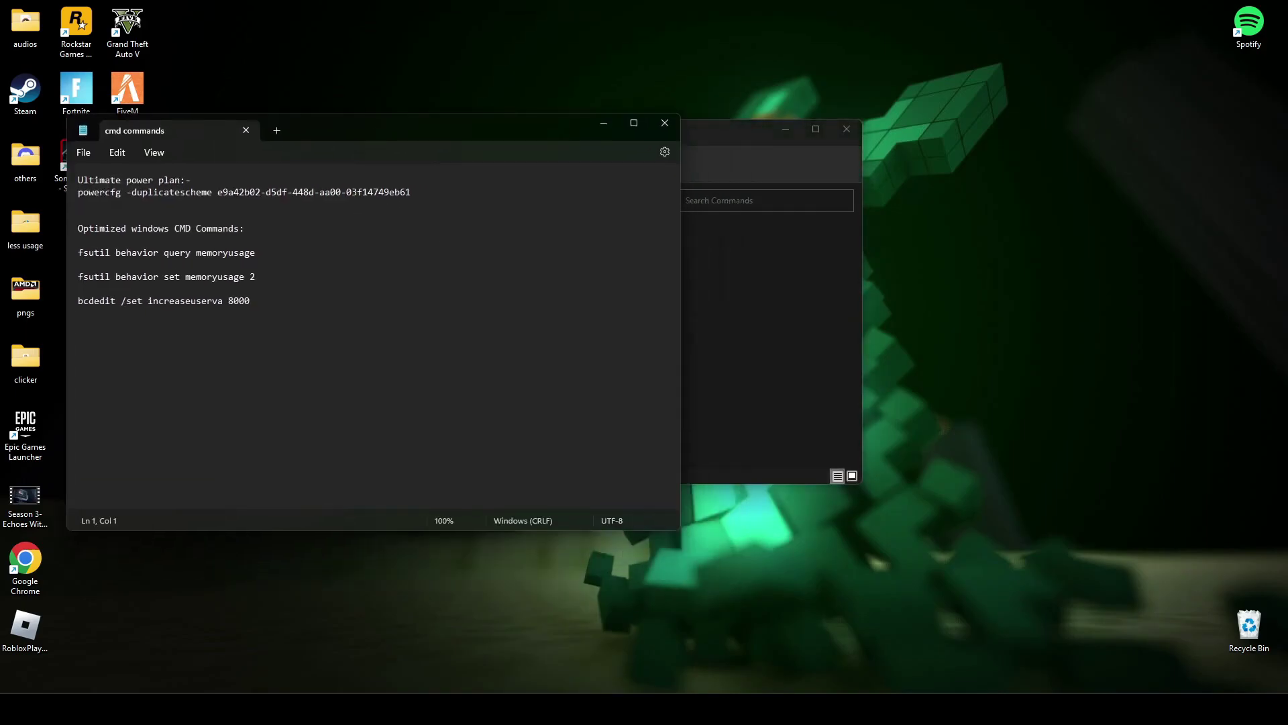
key("super+s")
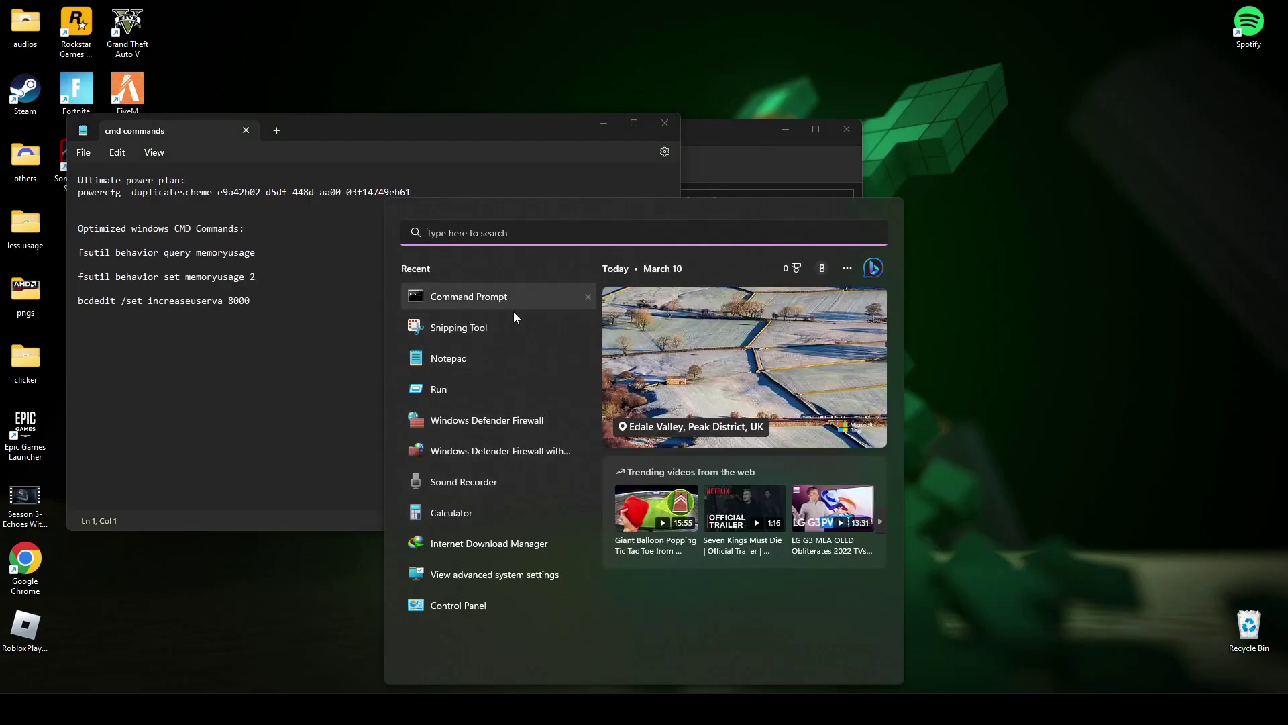
type("cmd")
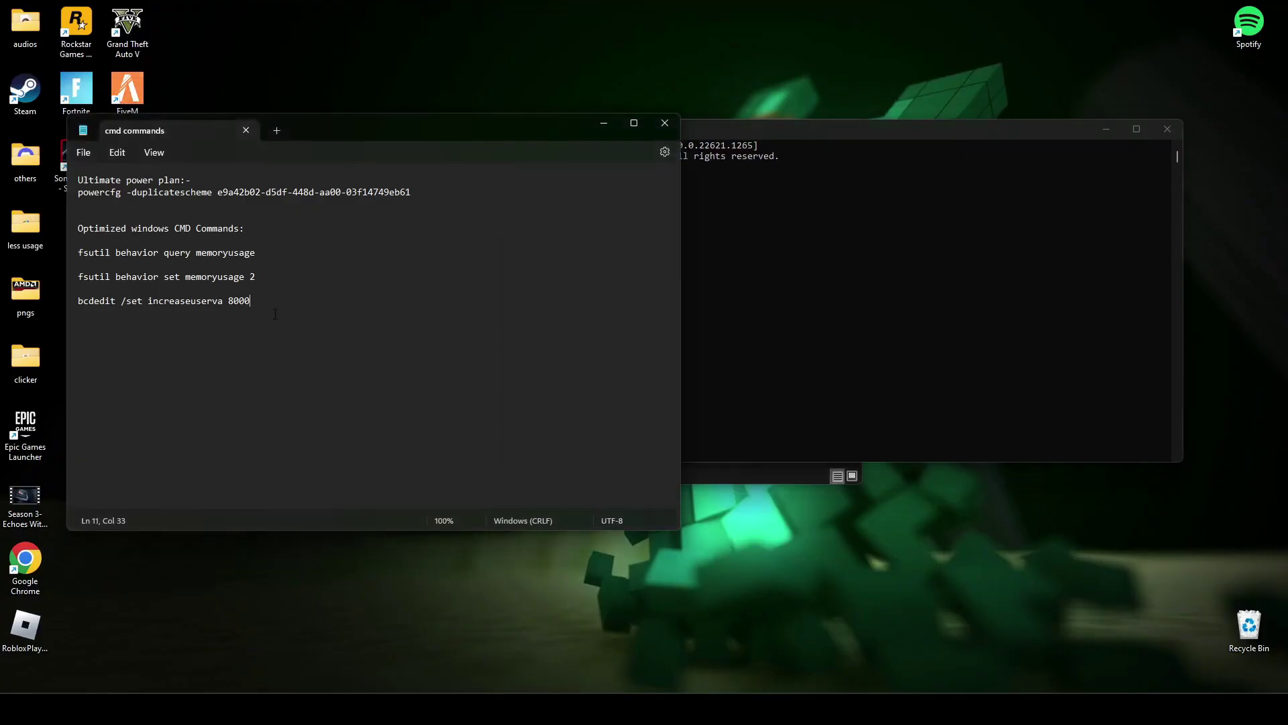
Run the pack's fsutil memory usage 2 and bcdedit increaseuserva 8000 commands in Command Prompt
left_click_drag(78, 276, 251, 301)
left_click(77, 252, "shift")
key("super+c")
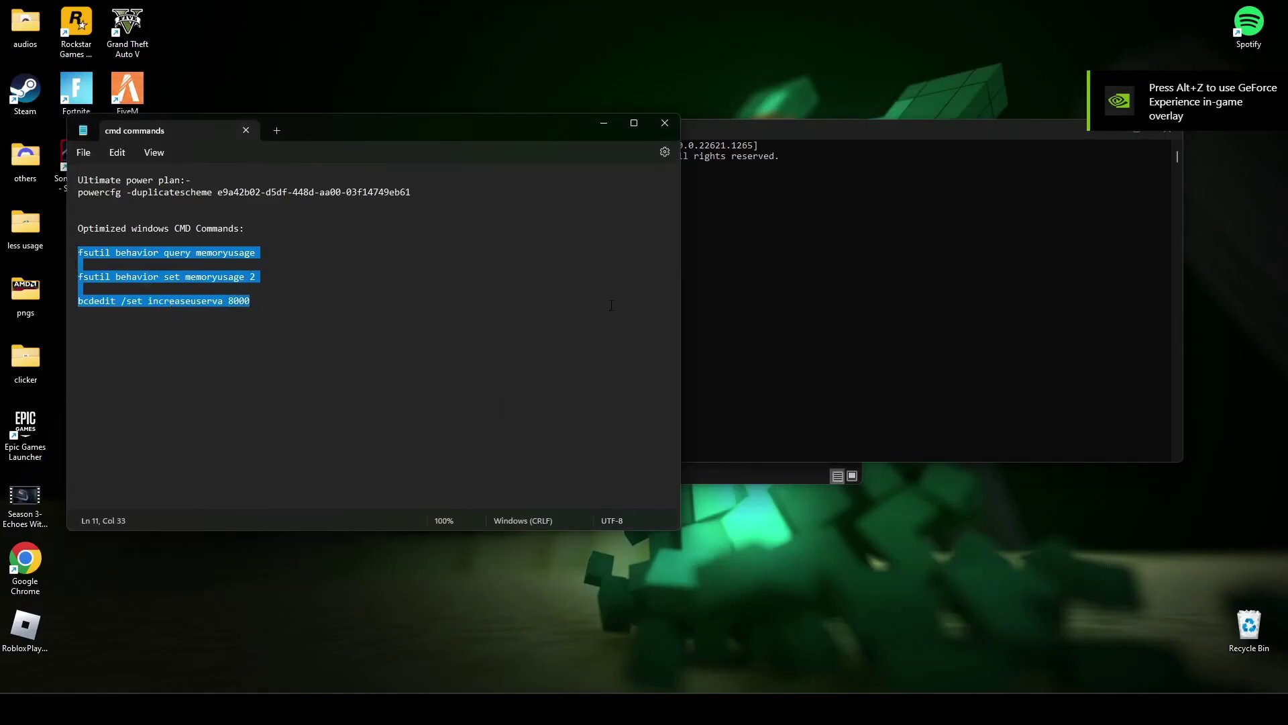
left_click(763, 238)
right_click(726, 208)
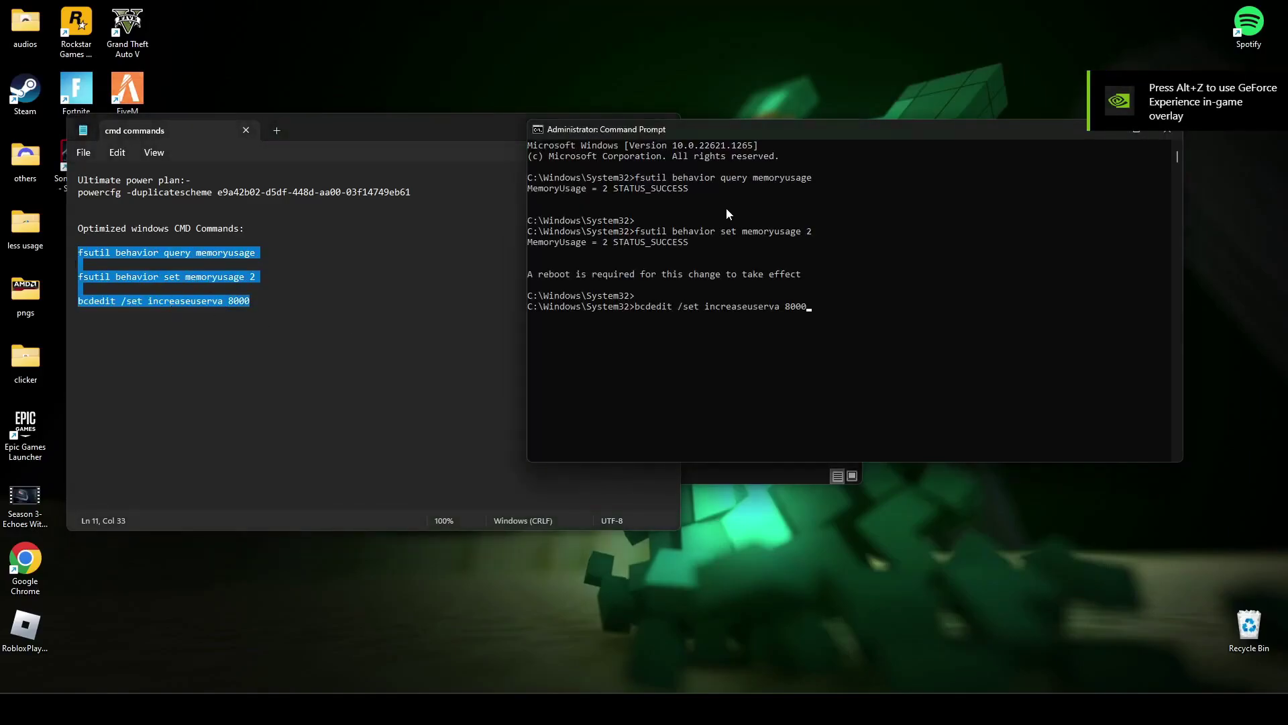
key("Return")
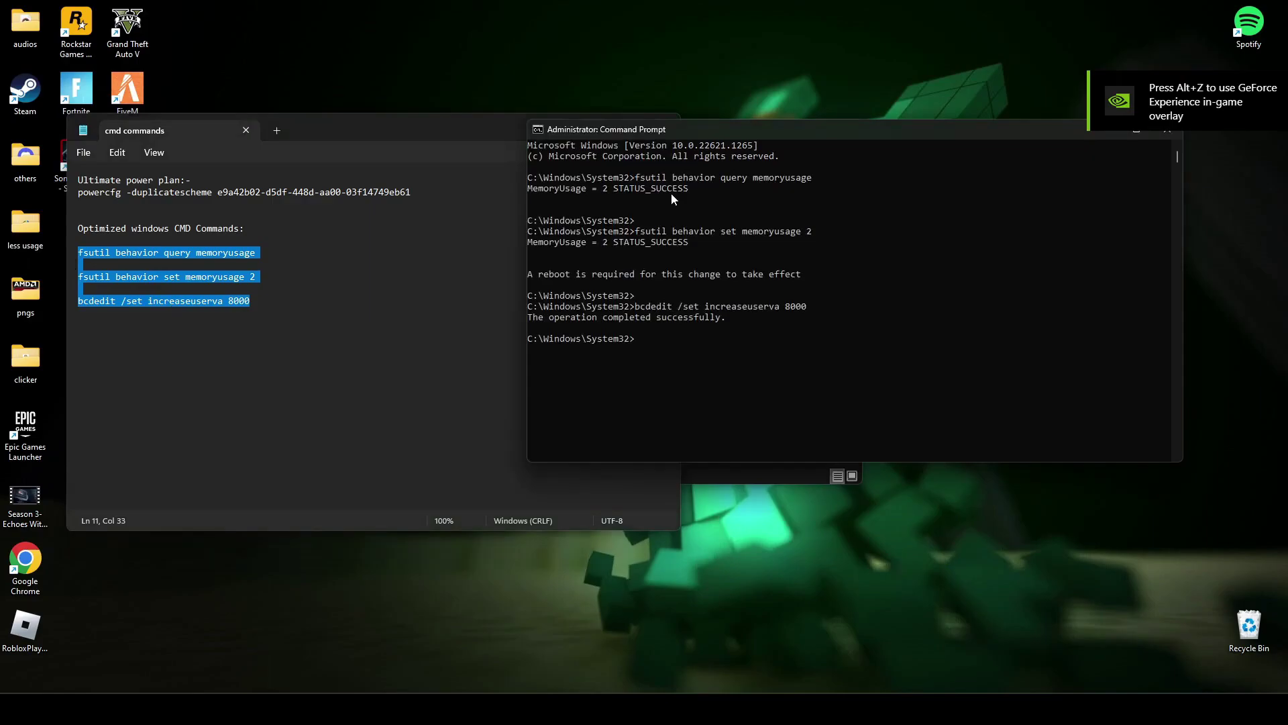
Create the Ultimate Performance power plan with powercfg duplicatescheme, then exit Command Prompt
left_click(410, 192)
left_click_drag(411, 193, 83, 195)
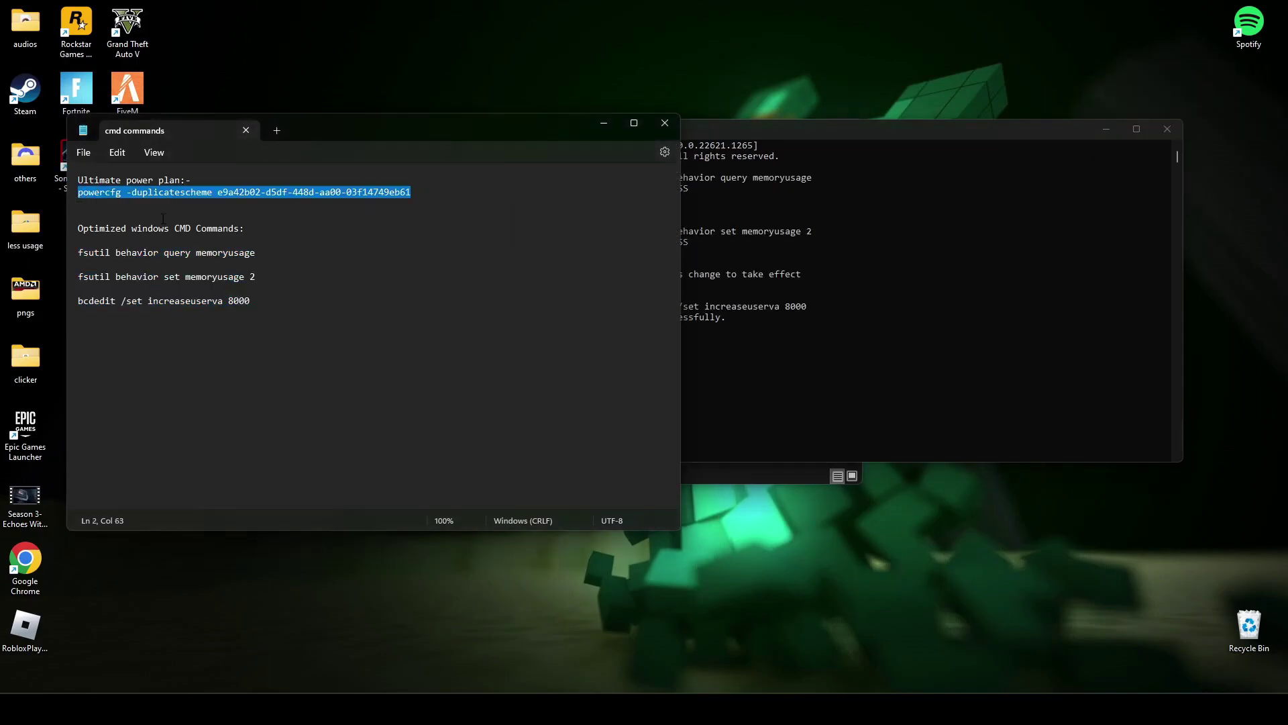
left_click(768, 344)
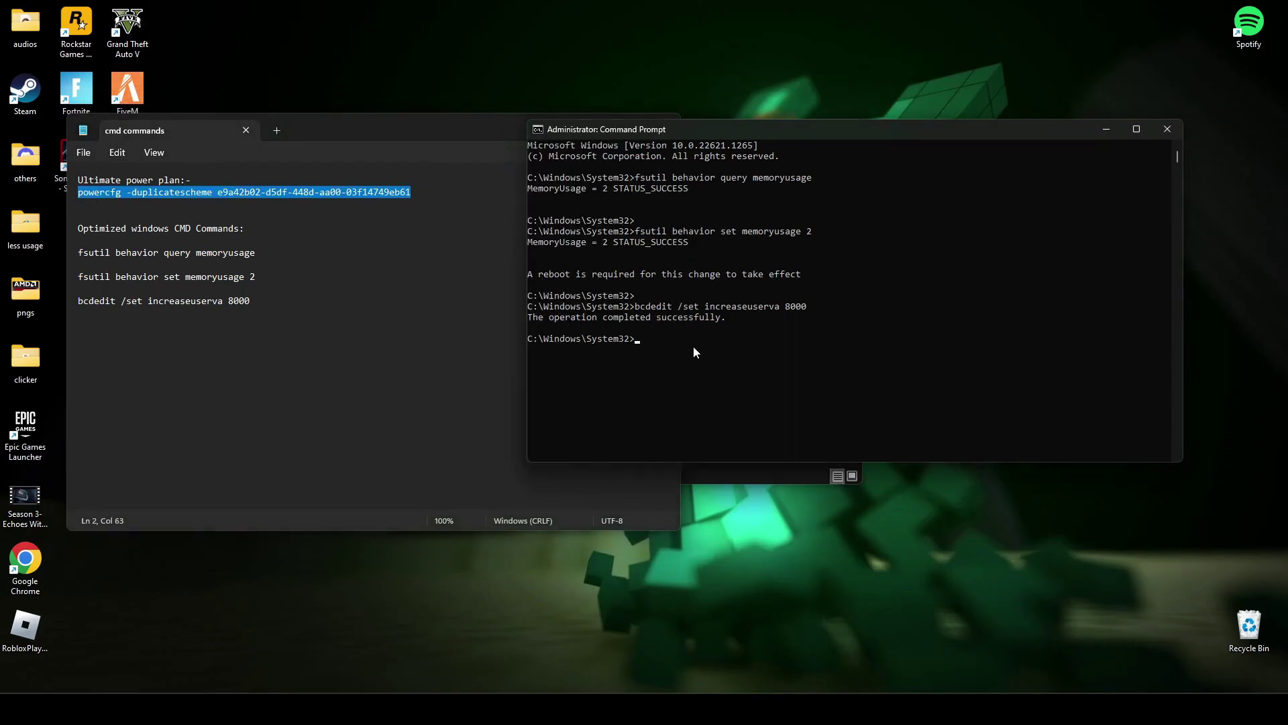
type("powercfg -duplicatescheme e9a42b02-d5df-448d-aa00-03f14749eb61")
key("Return")
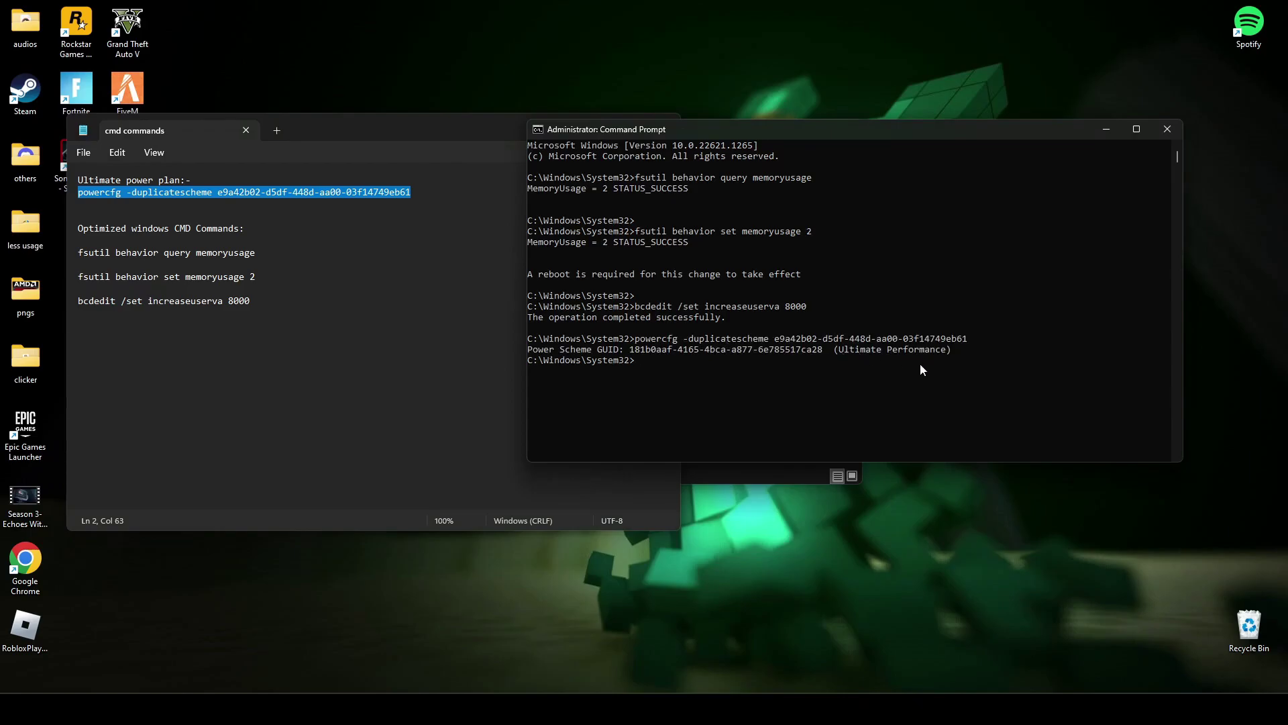
type("exit")
key("Return")
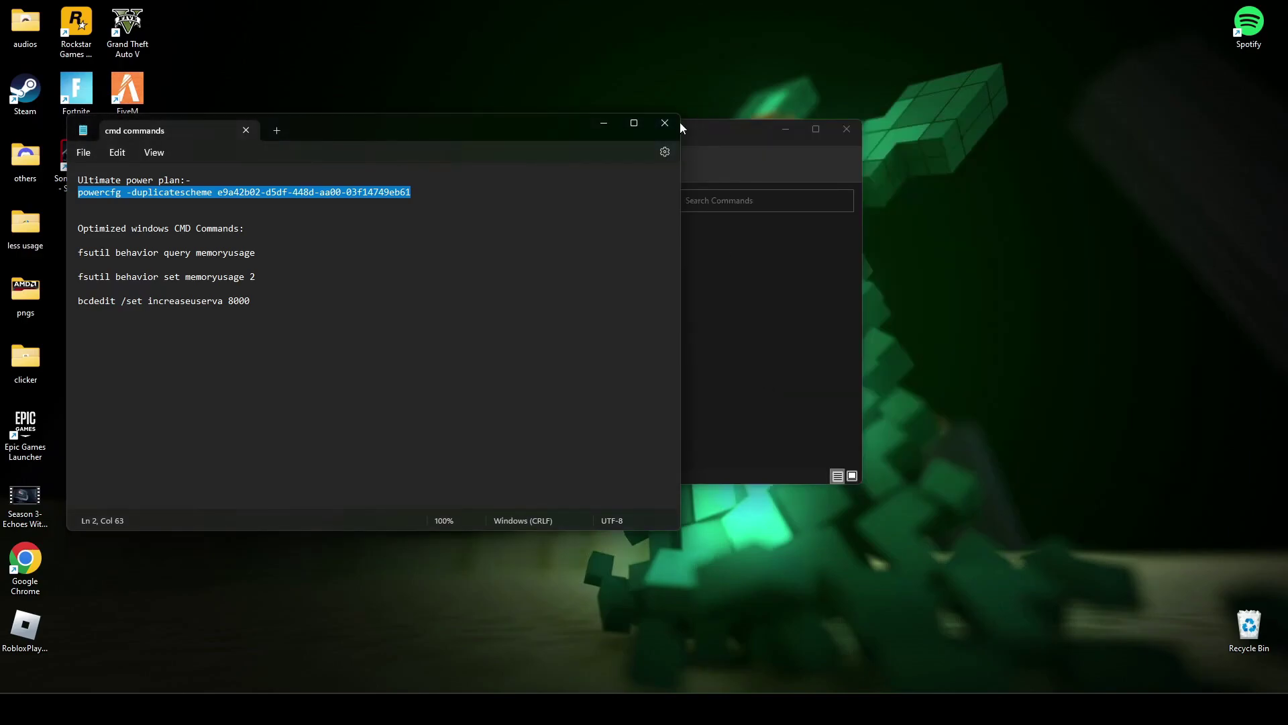
Open the Epic Games Command file instead and place the caret at the -PREFERREDPROCESSOR value
left_click(650, 132)
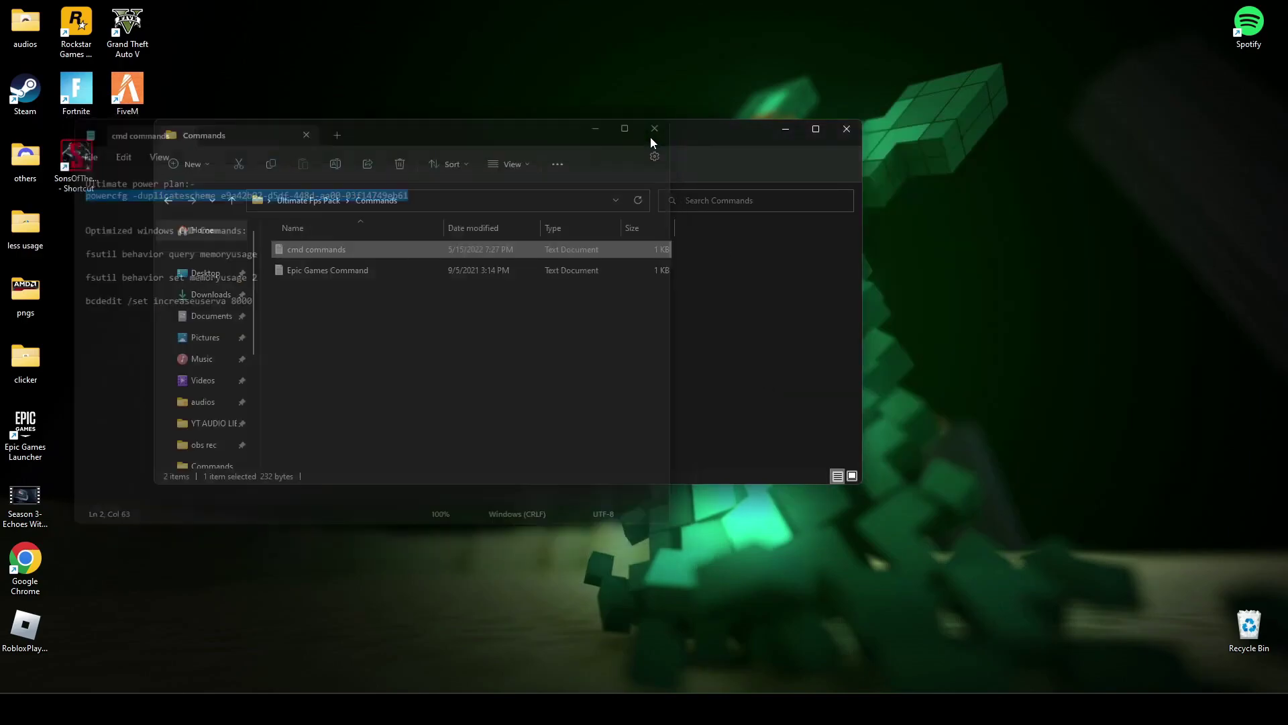
left_click(315, 275)
double_click(315, 276)
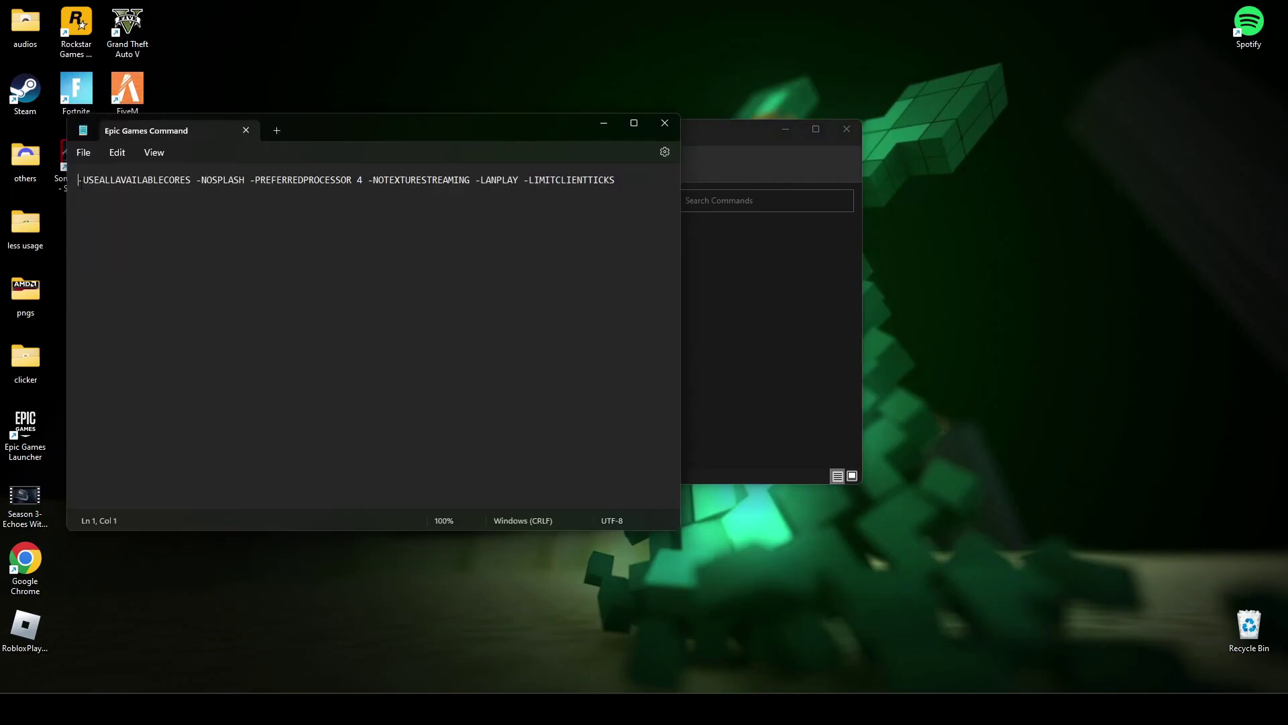
left_click_drag(437, 139, 610, 208)
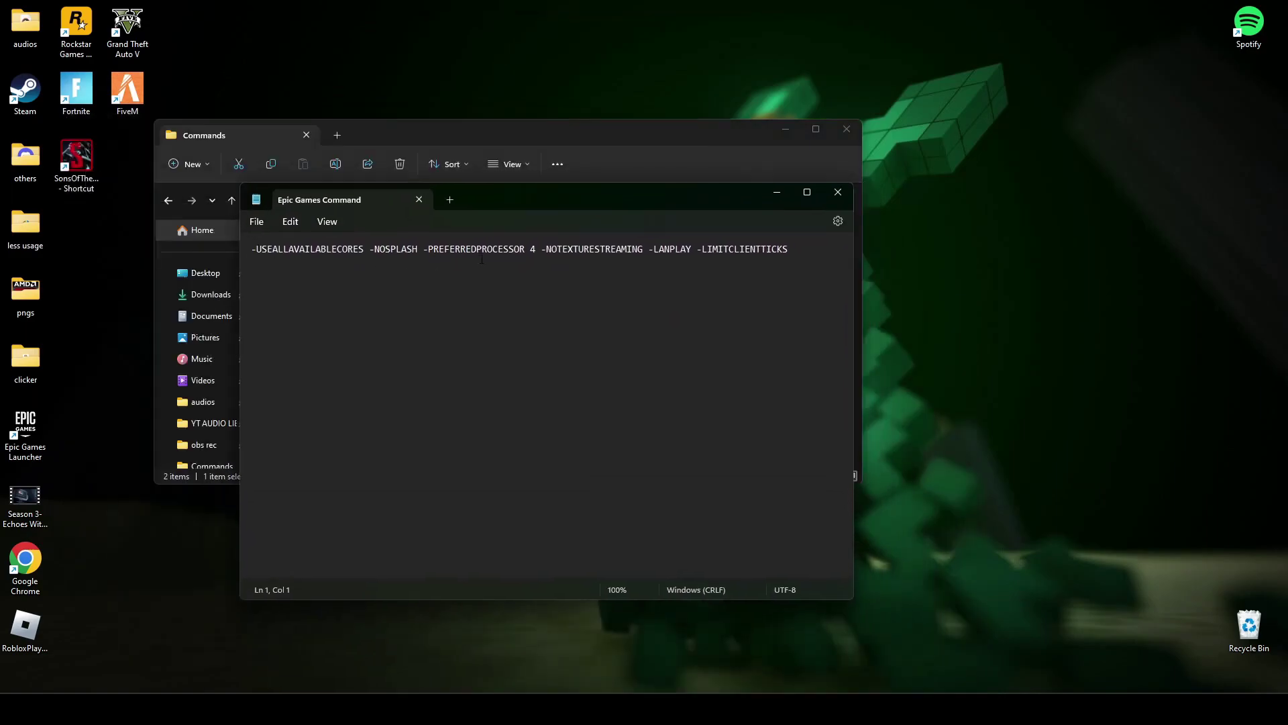
left_click(532, 242)
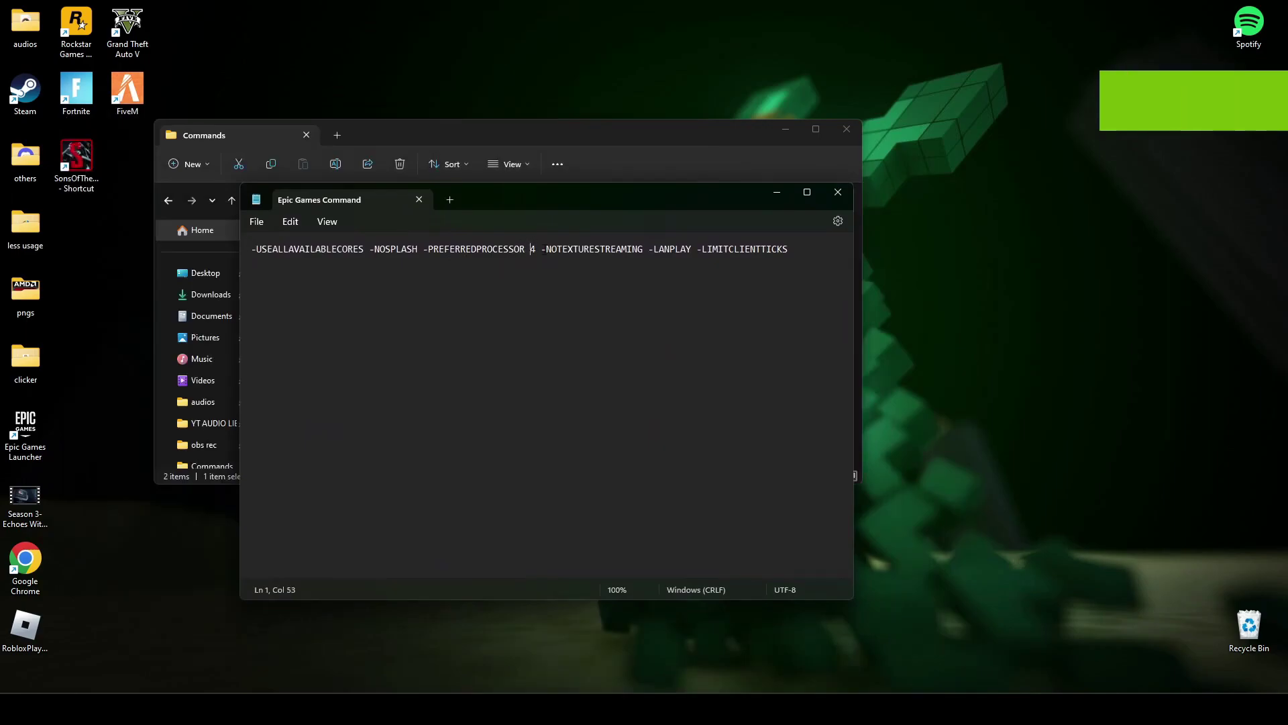
right_click(948, 280)
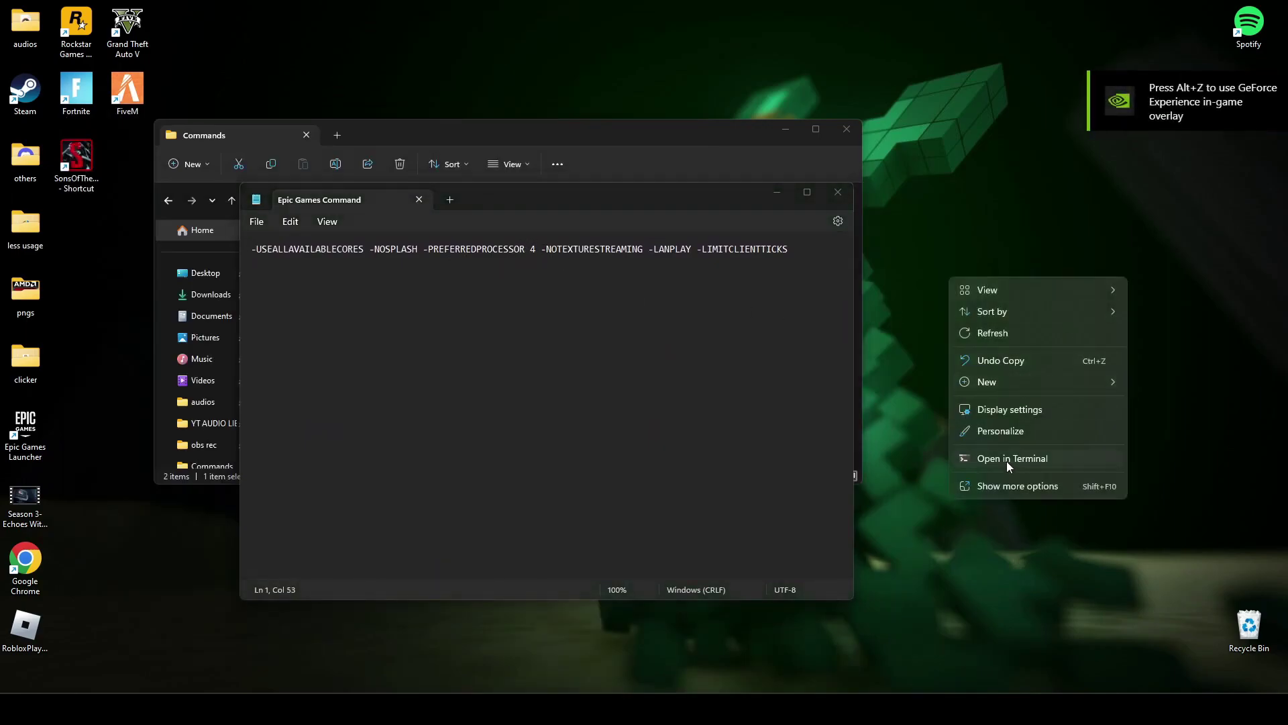
left_click(926, 361)
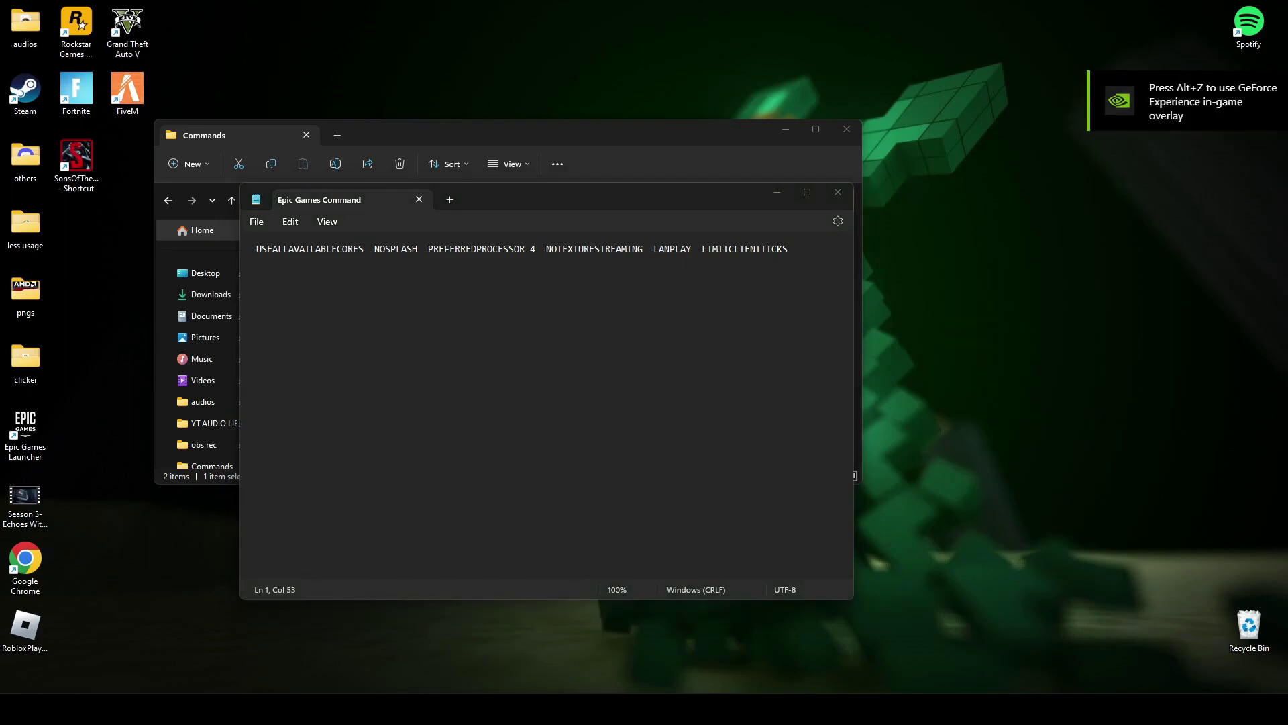
Check Task Manager's CPU Performance page: the i5-3570 has 4 cores and 4 logical processors
right_click(968, 694)
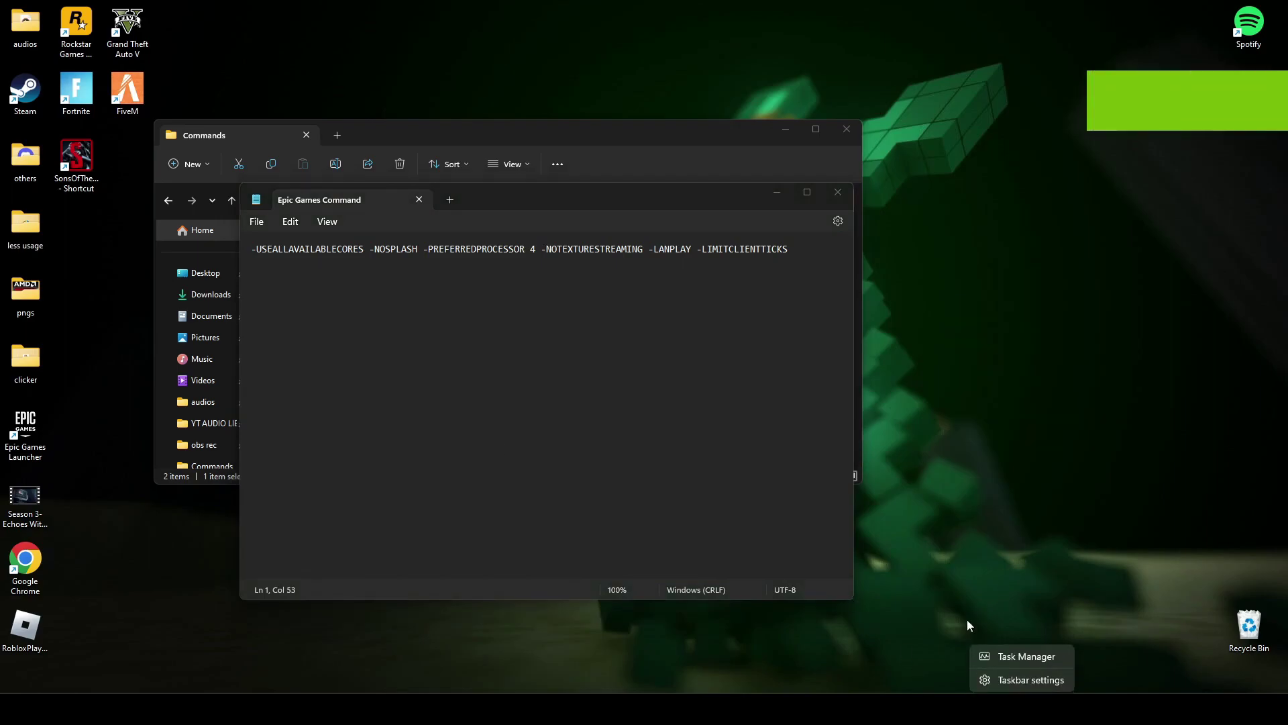
left_click(1003, 656)
left_click_drag(646, 139, 757, 139)
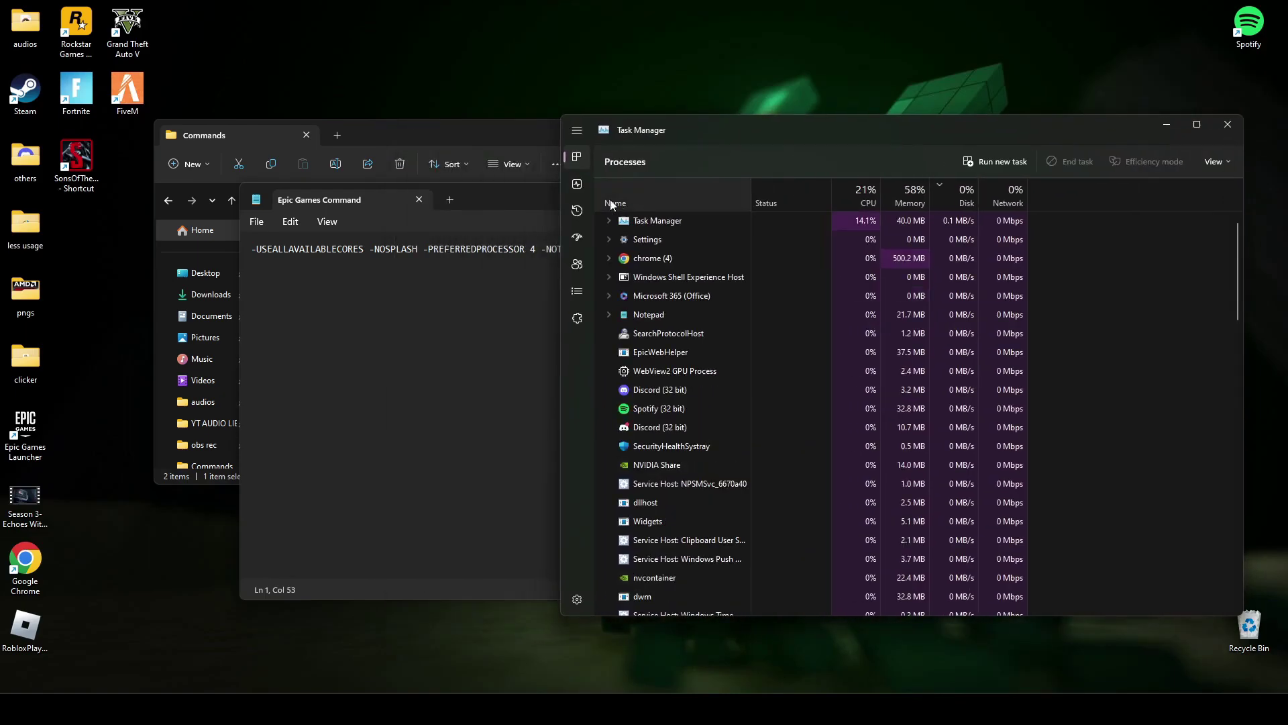
left_click(579, 186)
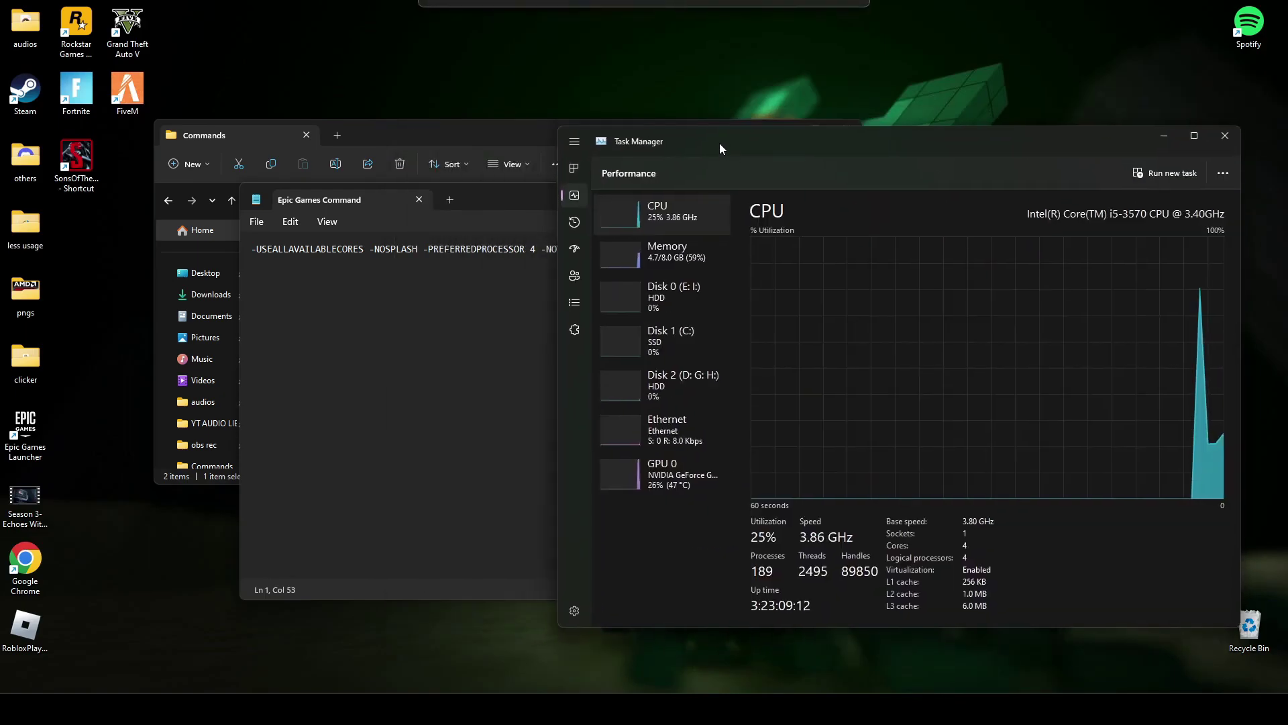
left_click_drag(724, 134, 721, 164)
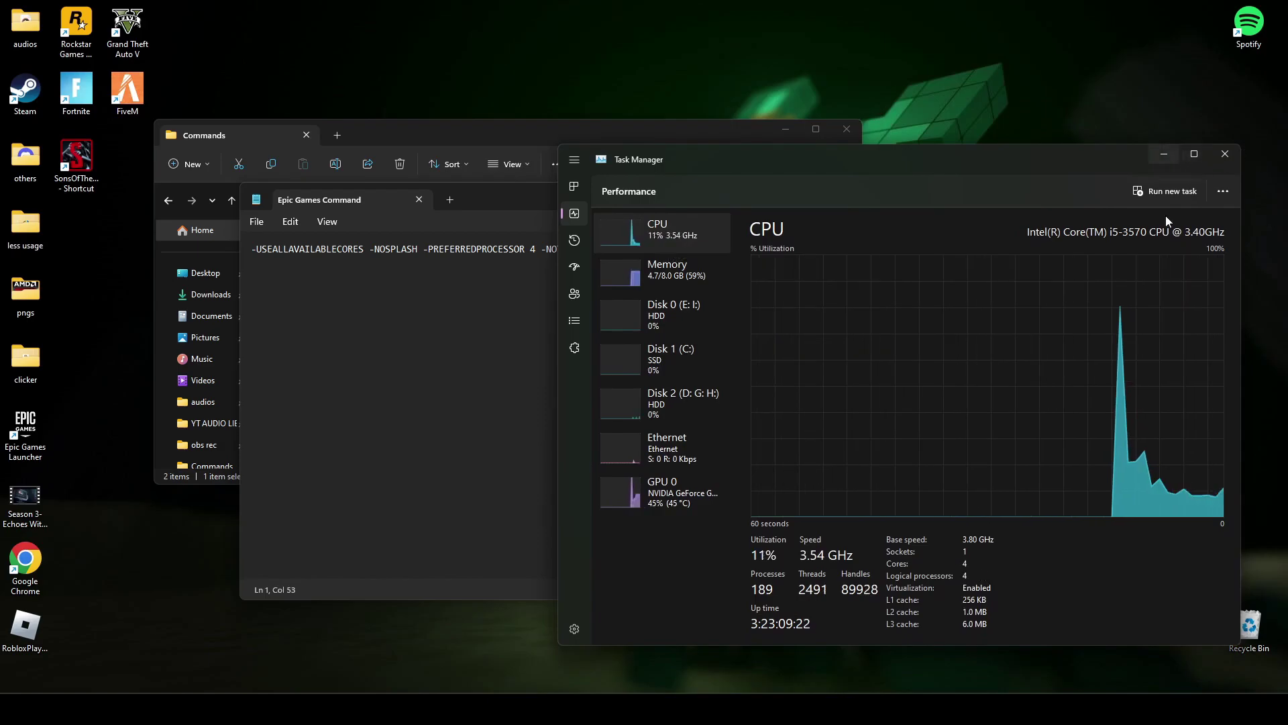
Change -PREFERREDPROCESSOR from 8 to 4, select the whole launch line, and start Epic Games Launcher
left_click(1161, 156)
key("shift+Right")
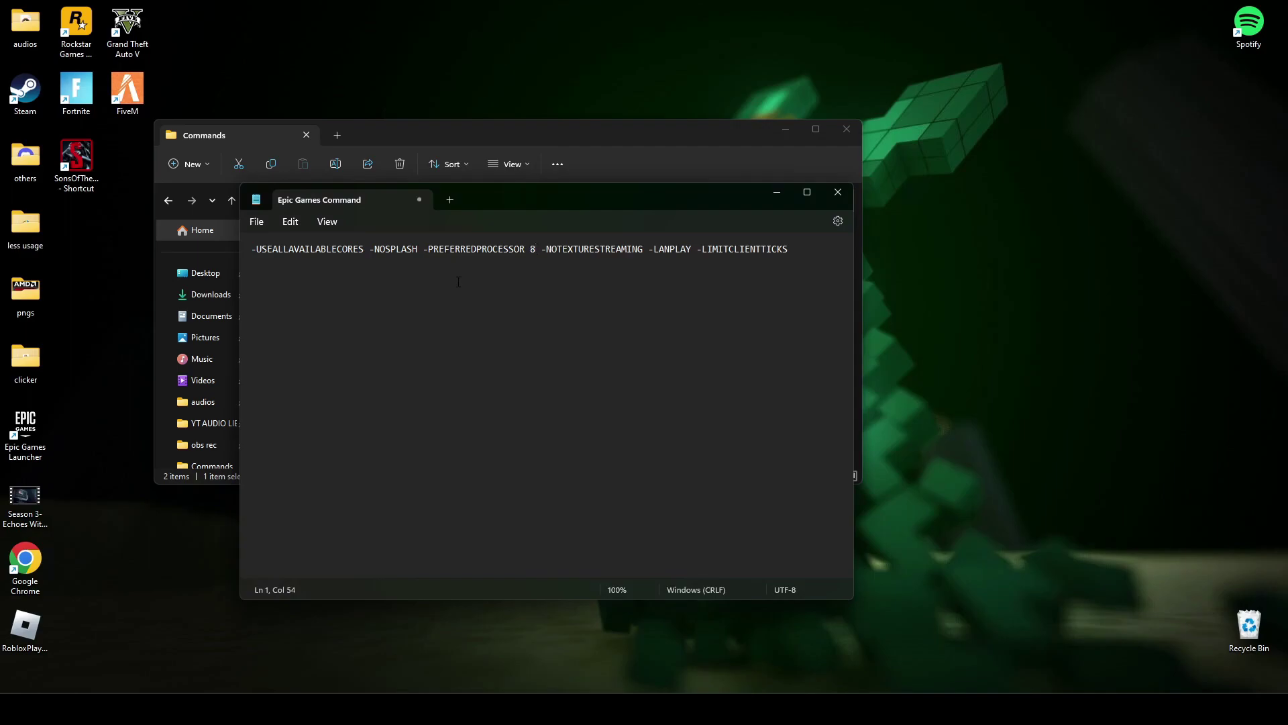
key("BackSpace")
type("4")
left_click_drag(792, 255, 250, 241)
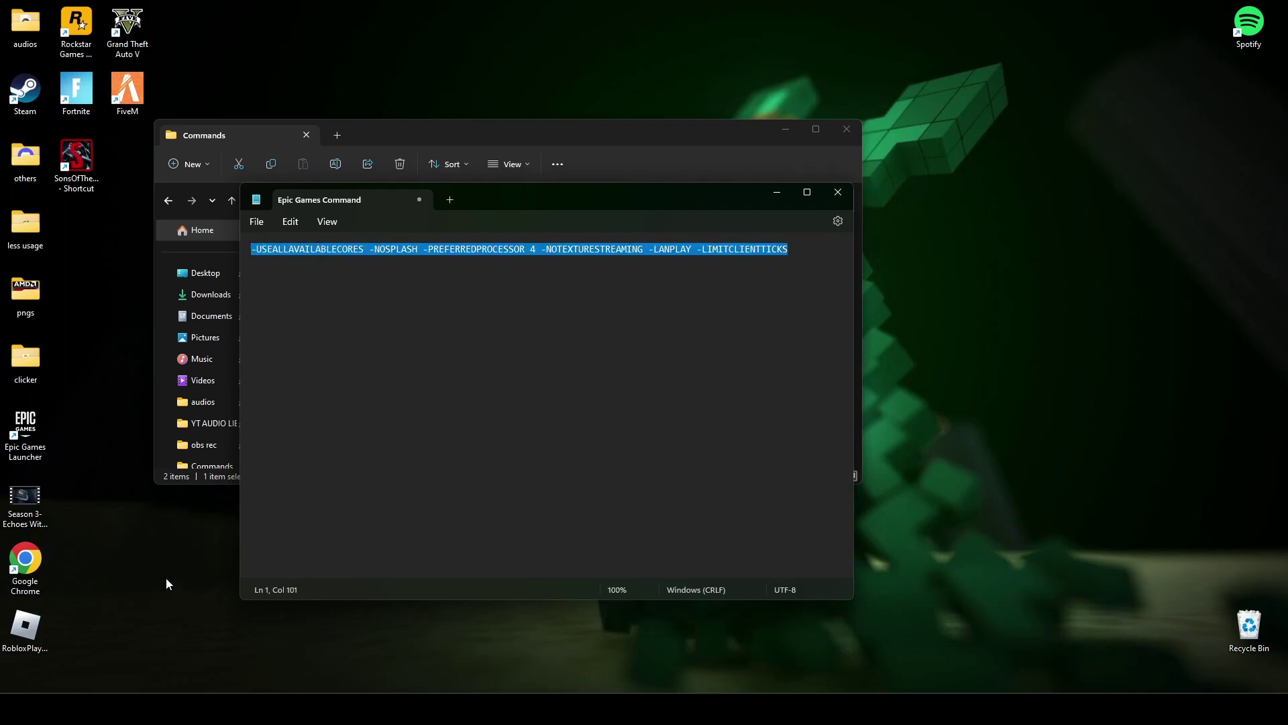
double_click(29, 441)
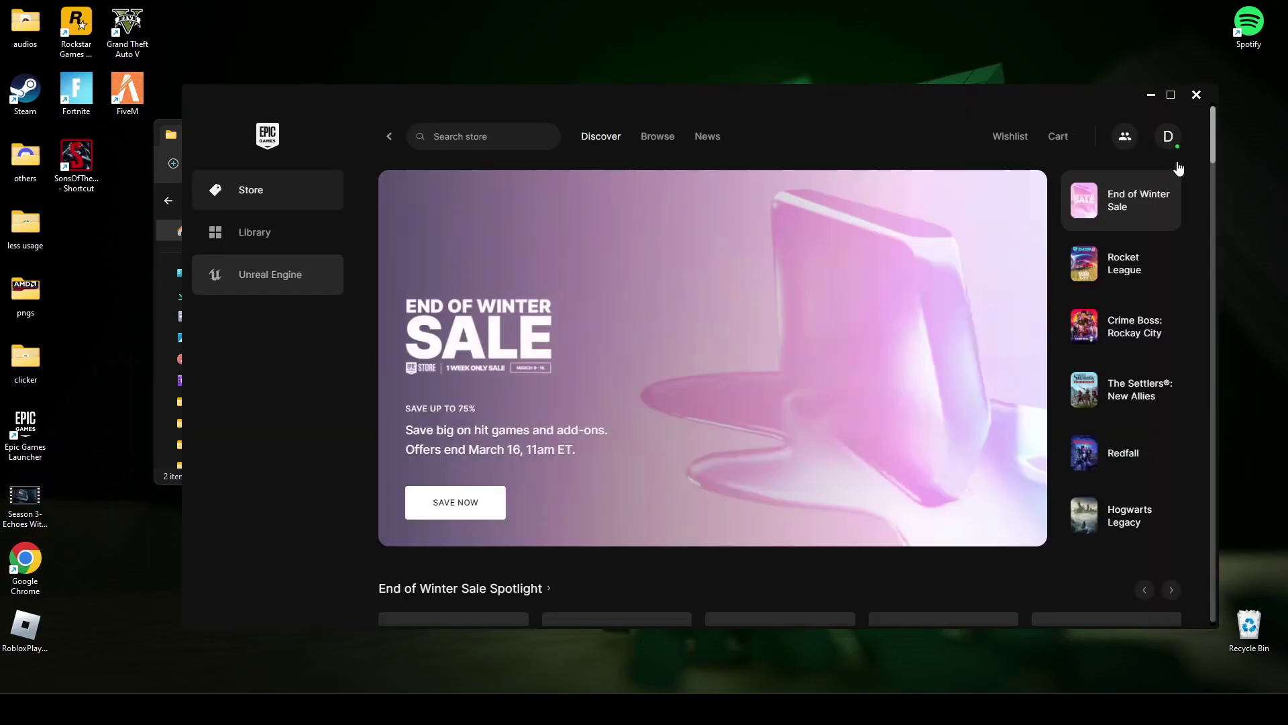
Enable Fortnite's Additional Command Line Arguments in launcher Settings and paste the pack's launch line
left_click(1172, 139)
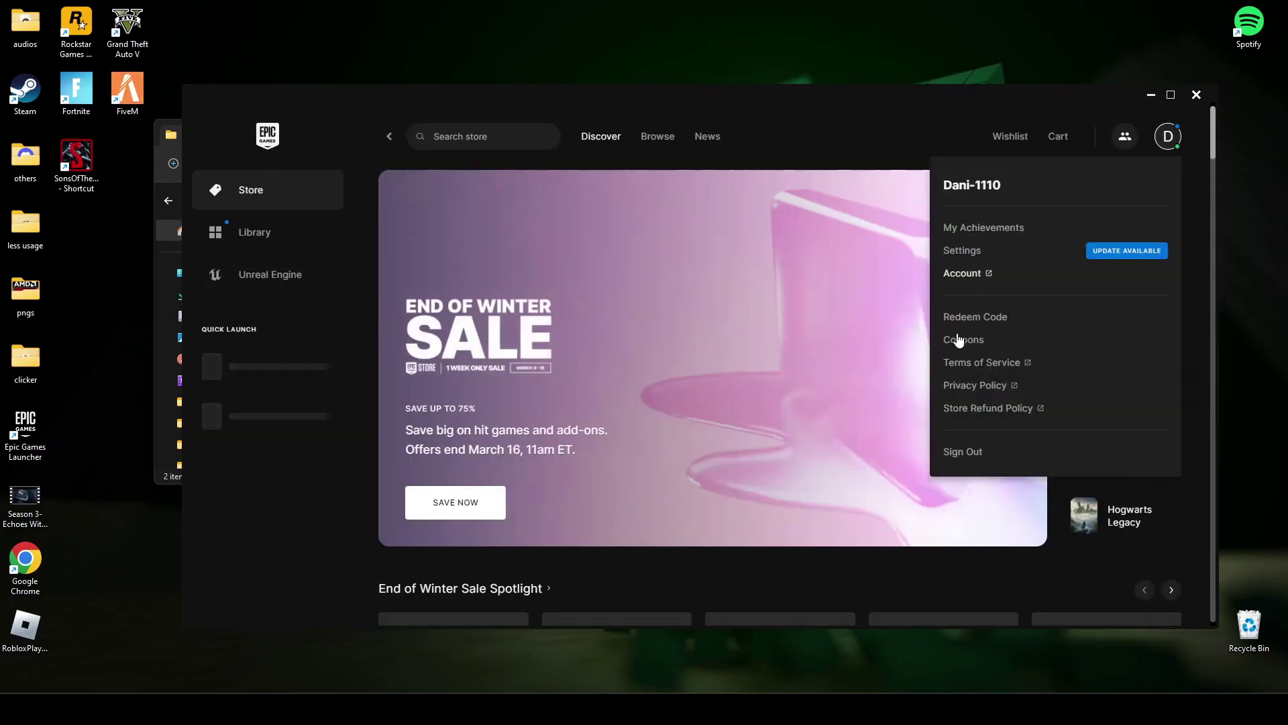
left_click(966, 254)
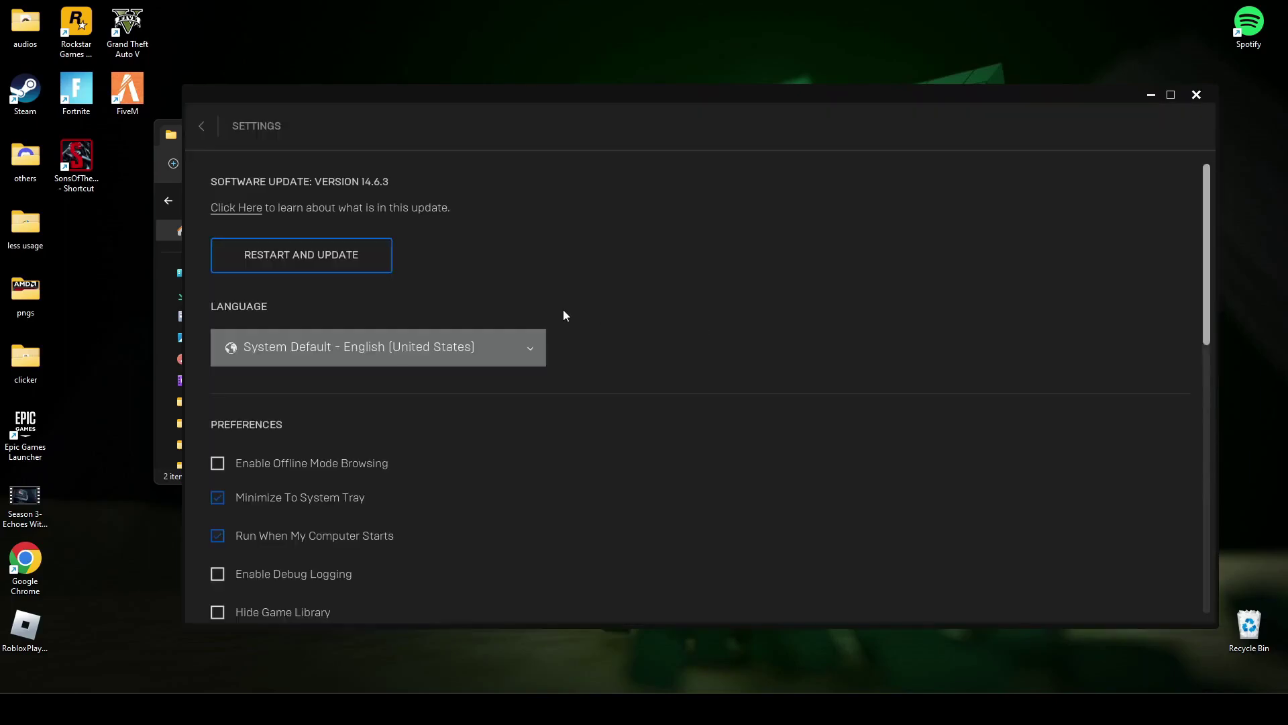
scroll(564, 312, "down", 10)
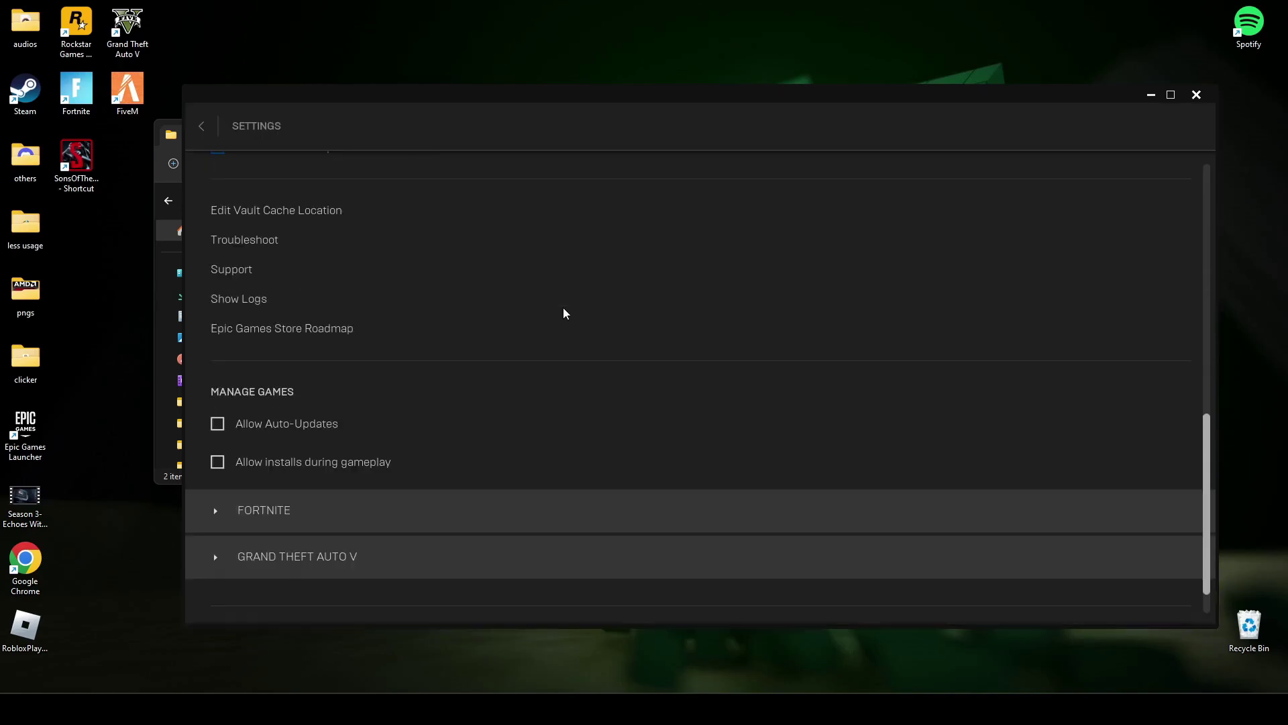
left_click(215, 517)
scroll(299, 534, "down", 1)
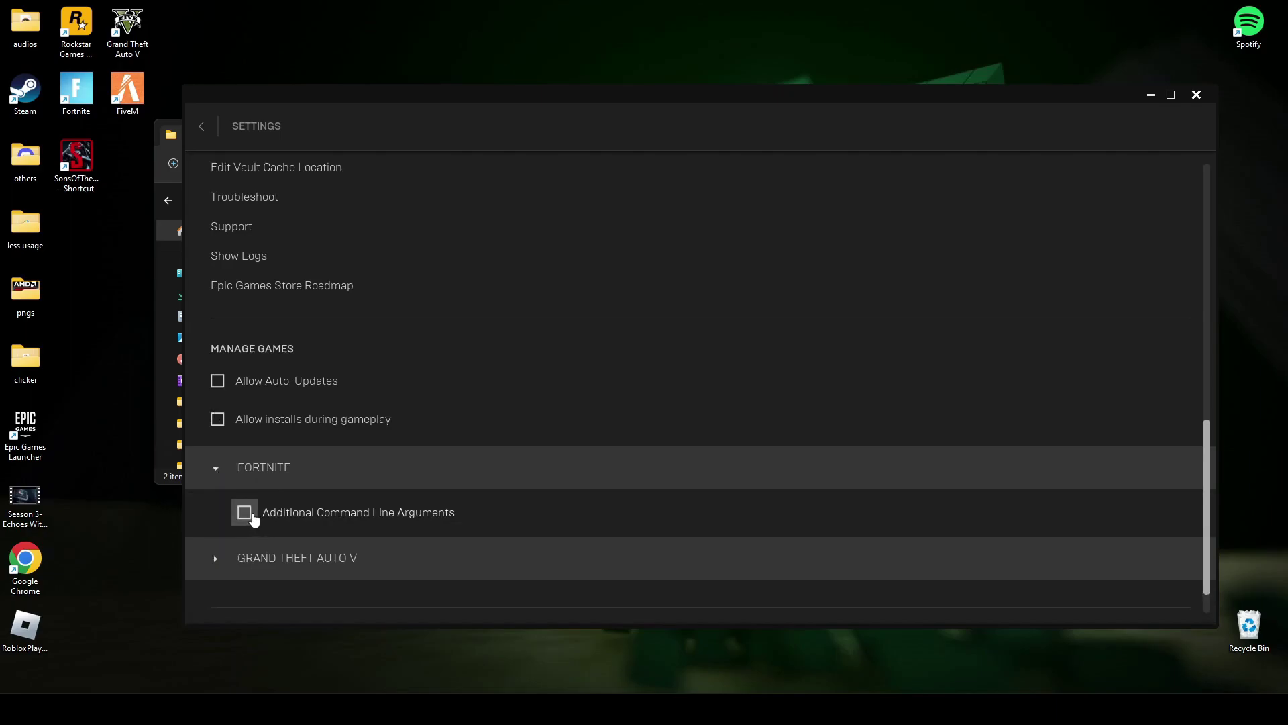
left_click(248, 515)
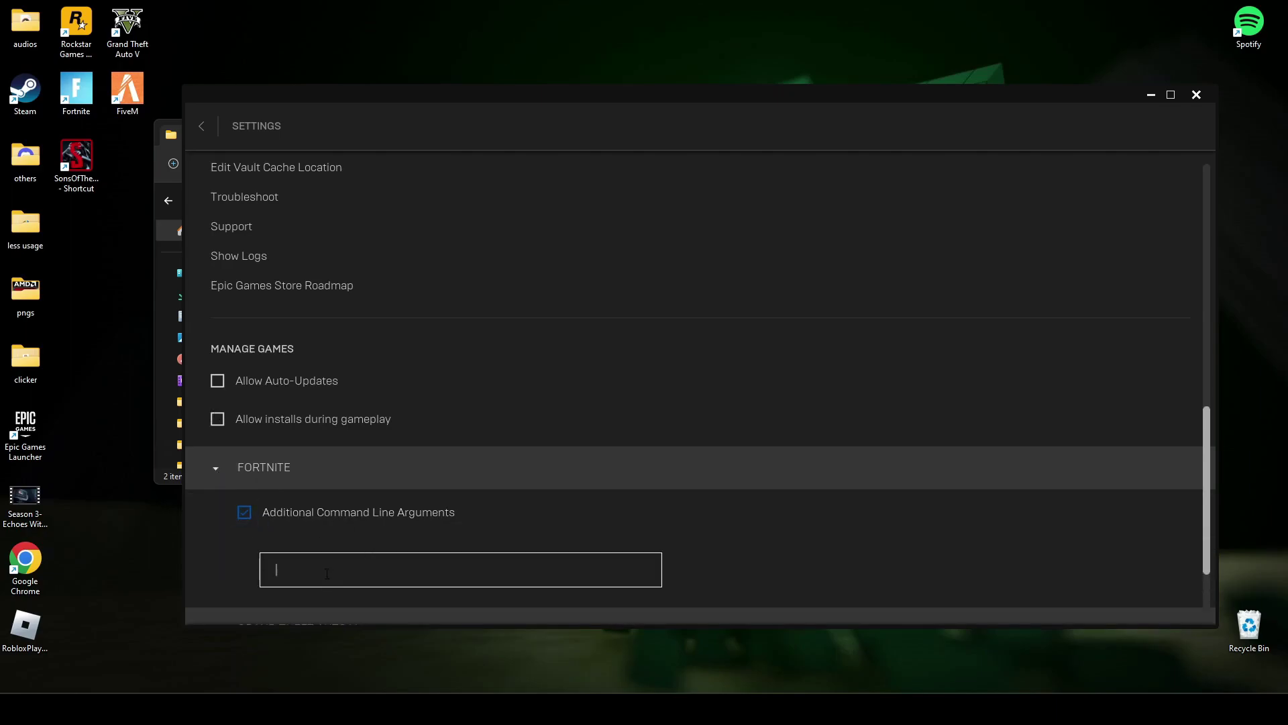
key("ctrl+v")
scroll(610, 509, "down", 3)
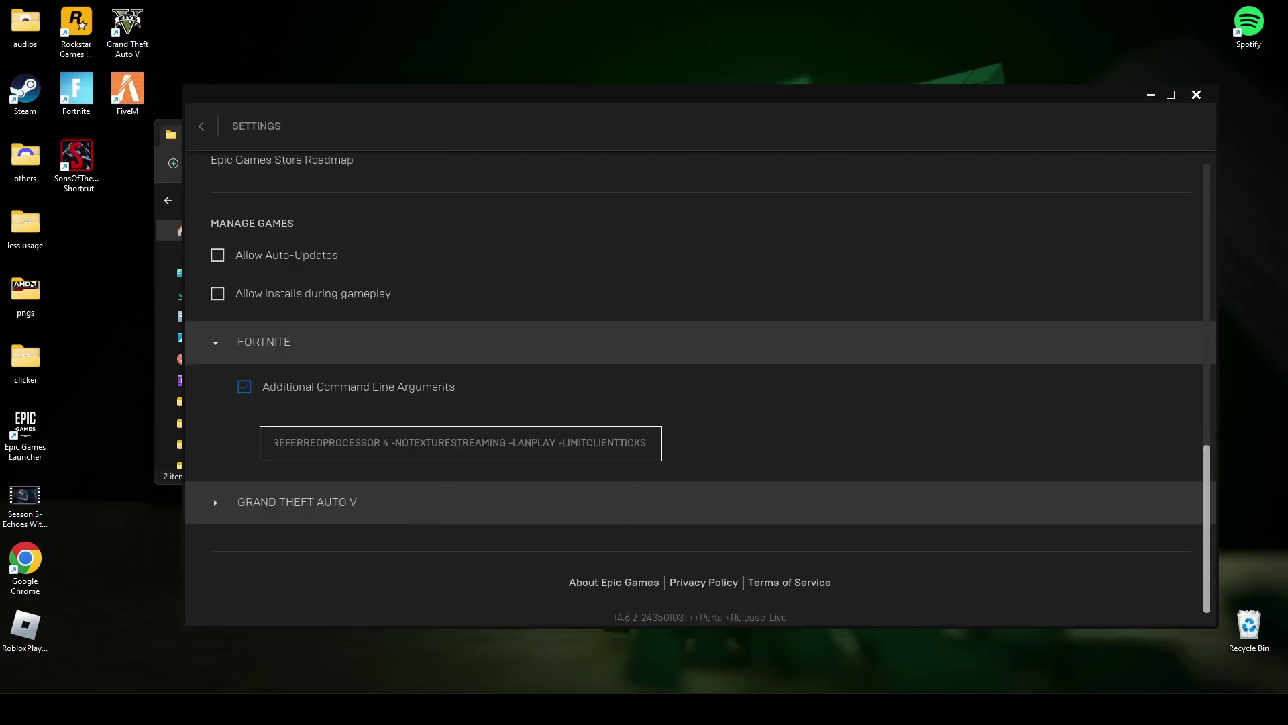
scroll(526, 437, "up", 10)
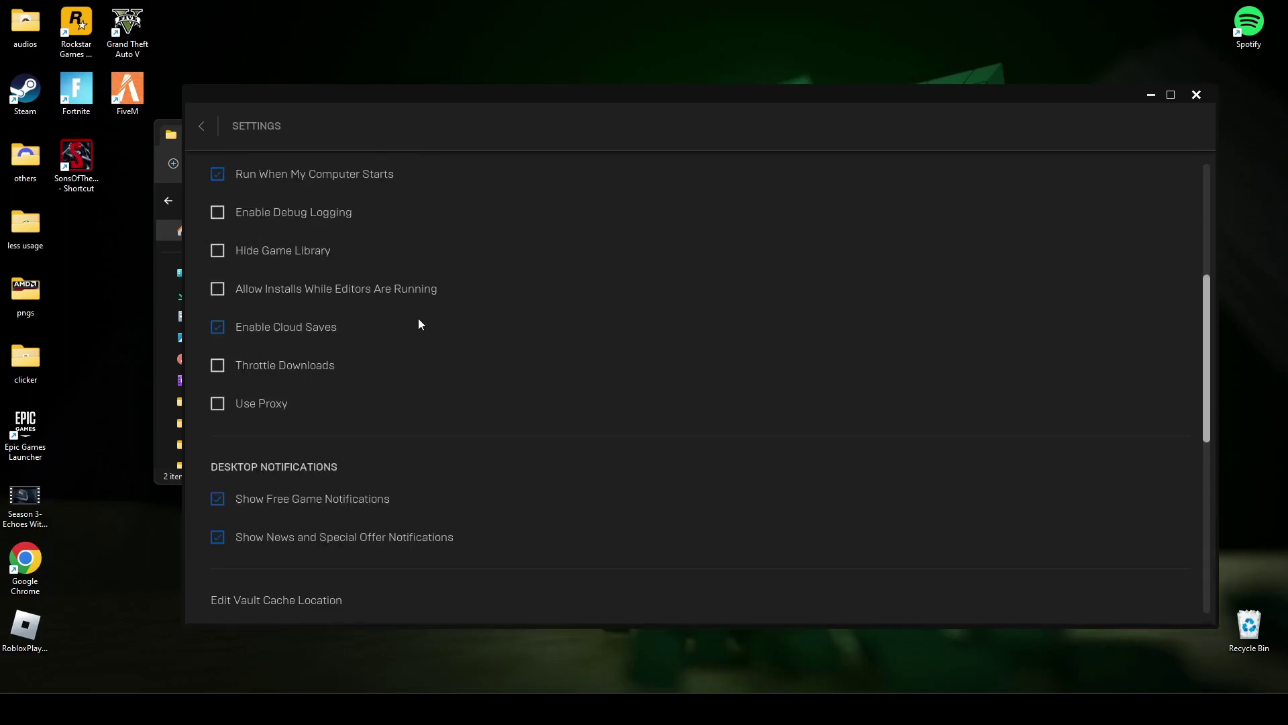
left_click(202, 126)
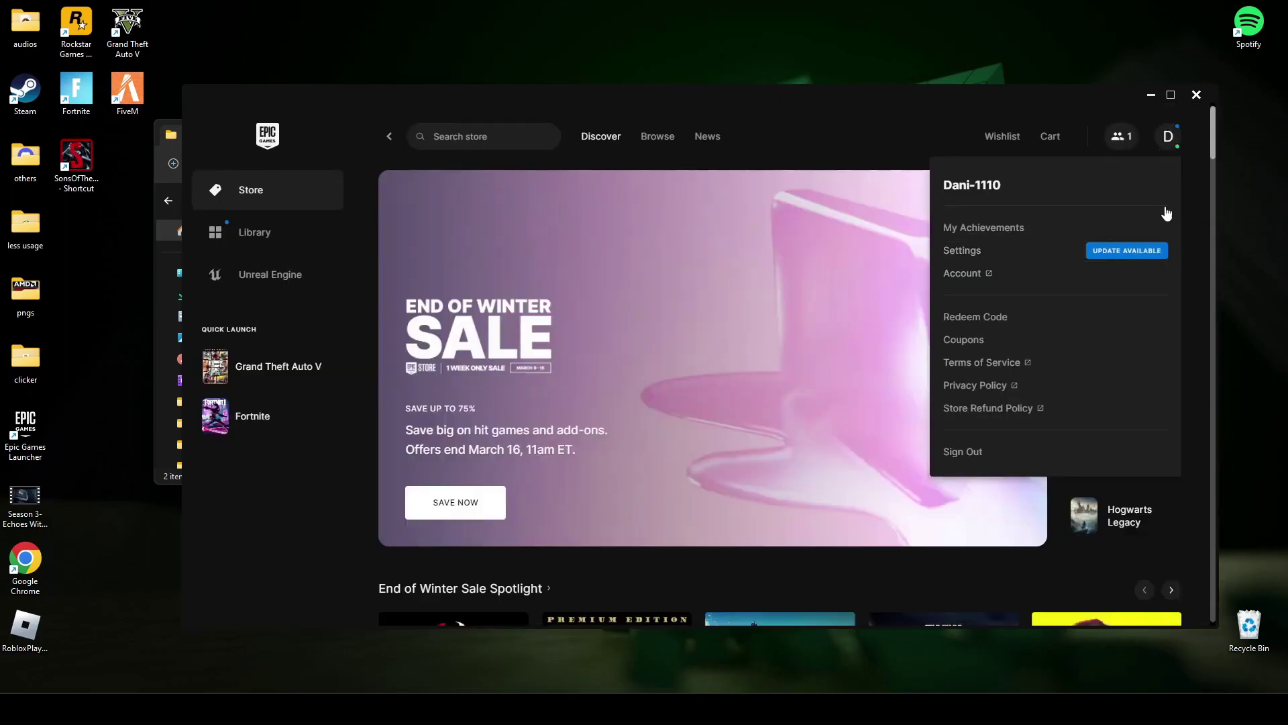
Open the DirectX Control Panel from the pack's DirectX Properties folder and its Edit List
left_click(1152, 96)
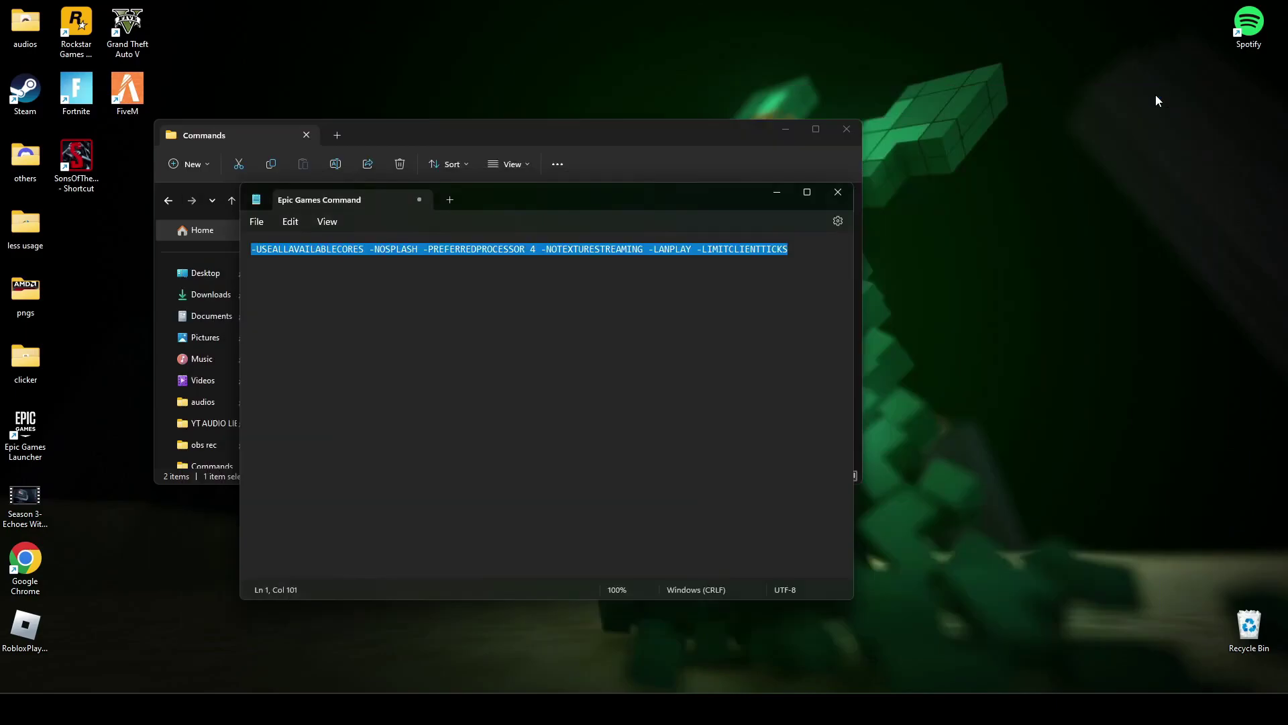
left_click(787, 192)
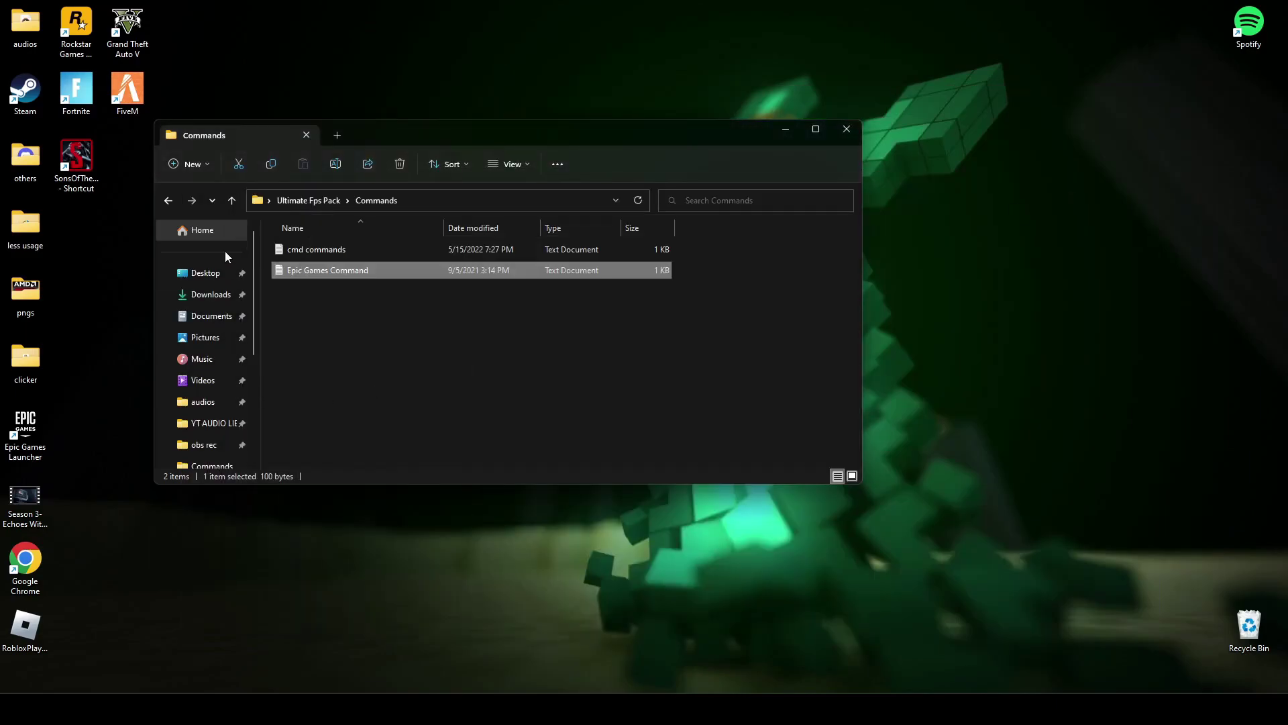
left_click(231, 200)
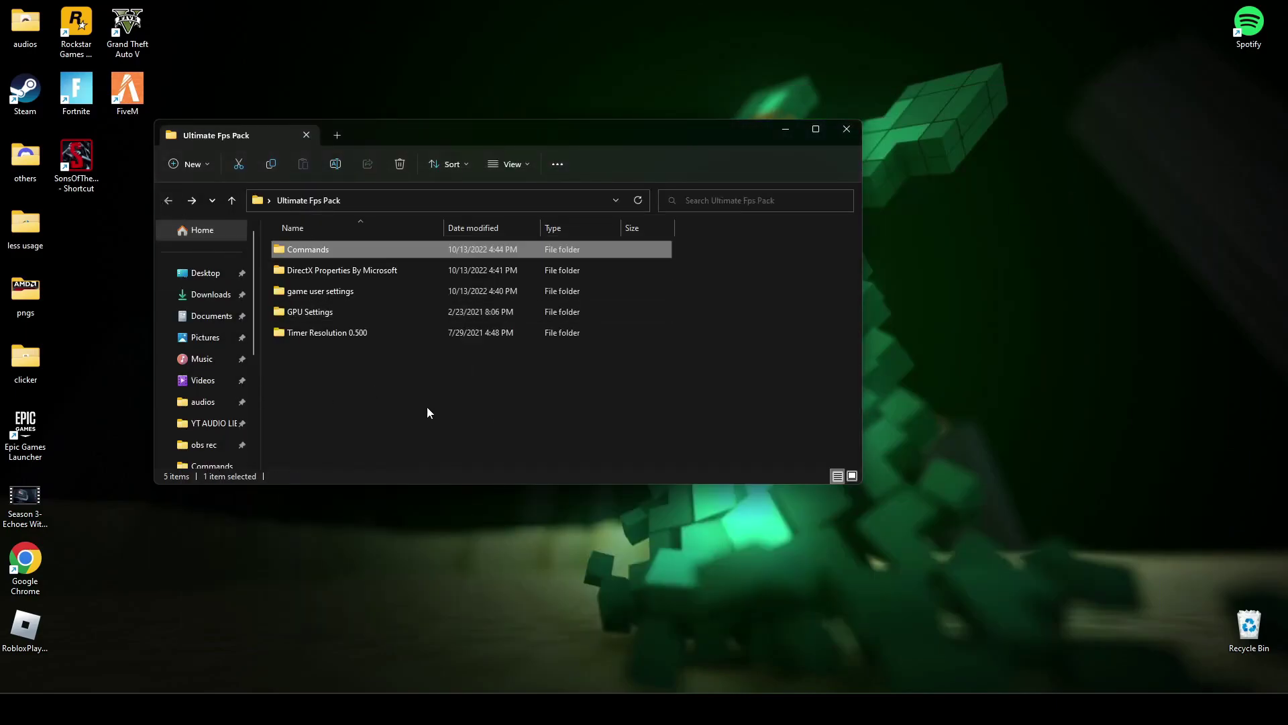
double_click(328, 272)
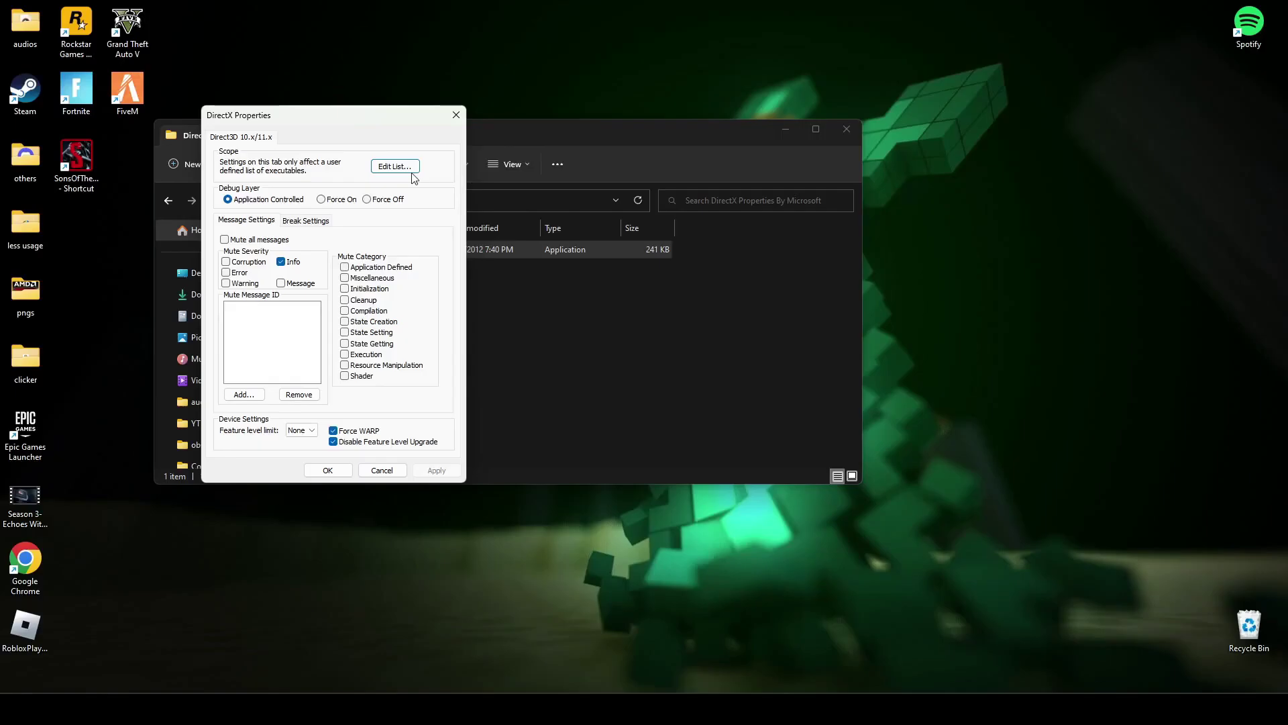
left_click(396, 166)
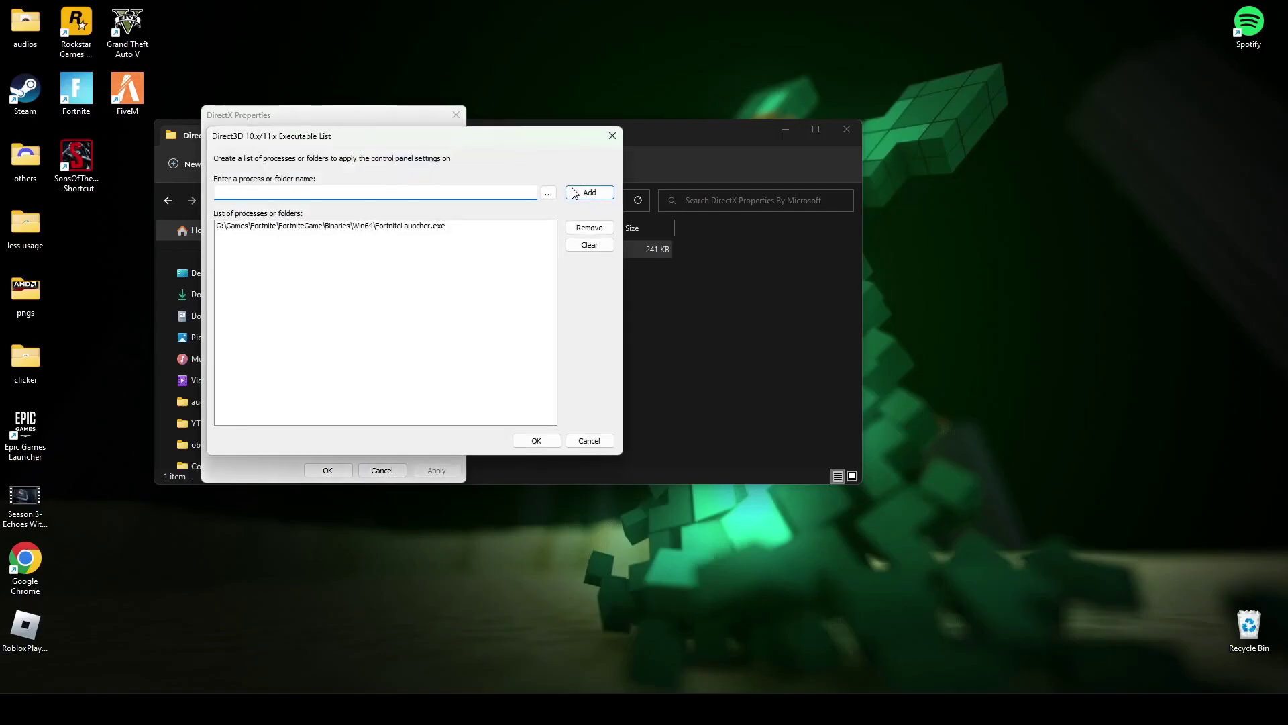
left_click(575, 193)
Add G:\Games\Fortnite\FortniteGame\Binaries\Win64\FortniteLauncher.exe to the DirectX scope list
left_click(548, 194)
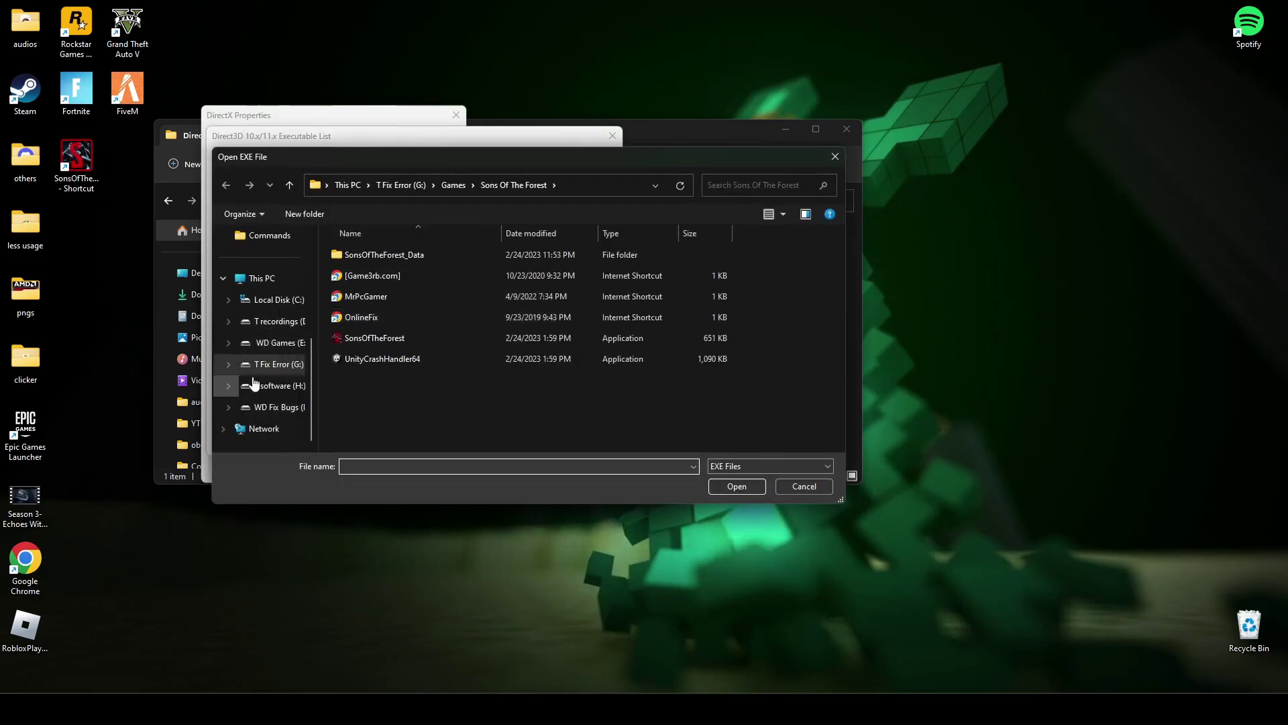
left_click(275, 385)
double_click(356, 316)
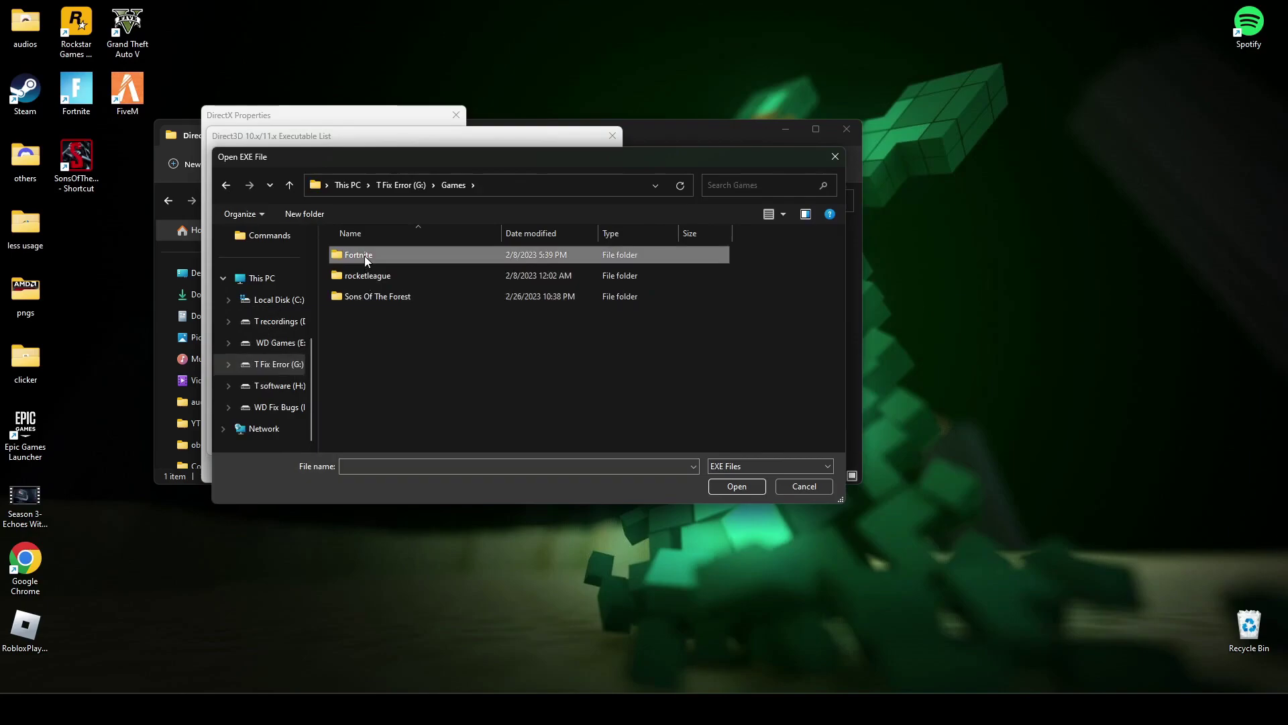
double_click(384, 256)
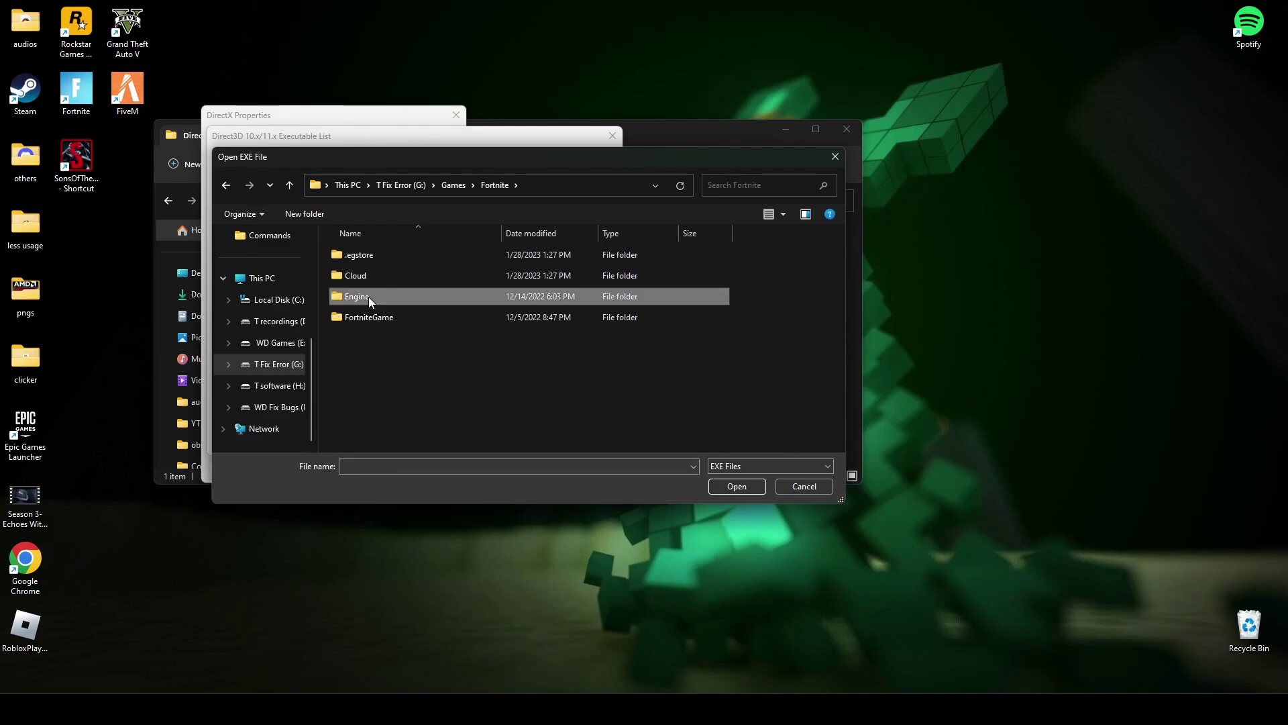
double_click(376, 318)
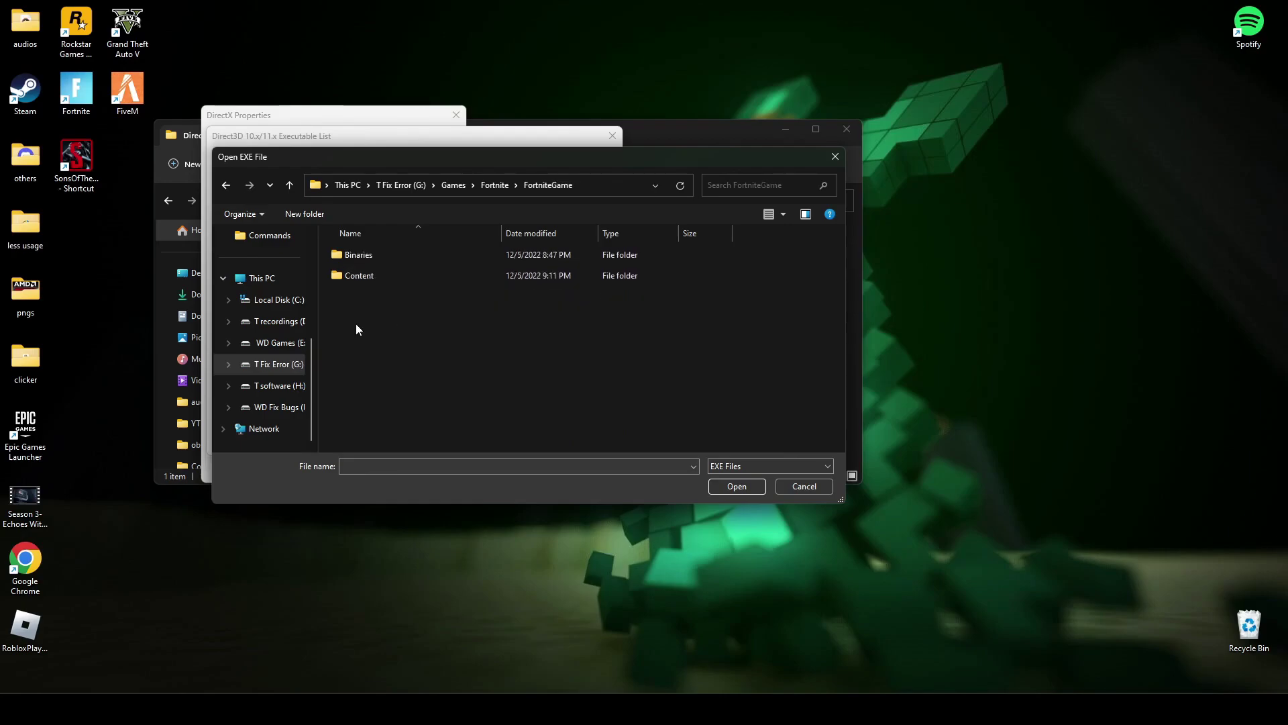
double_click(362, 256)
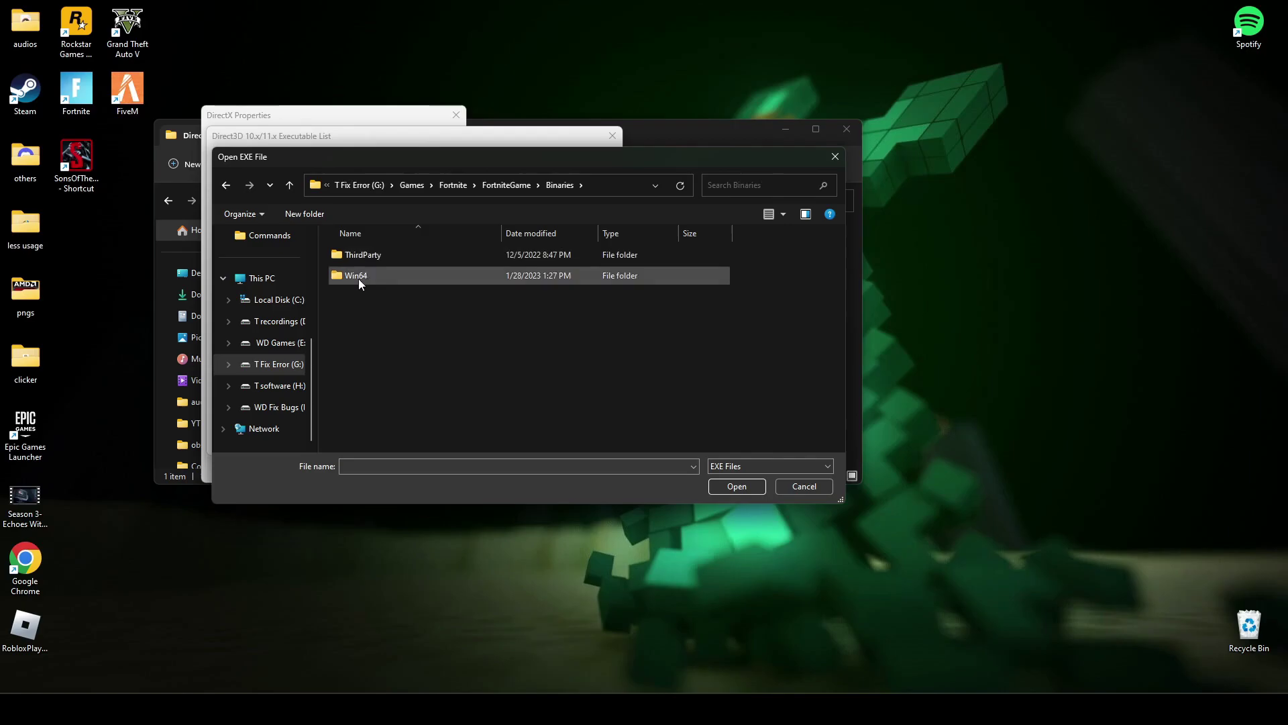
double_click(358, 279)
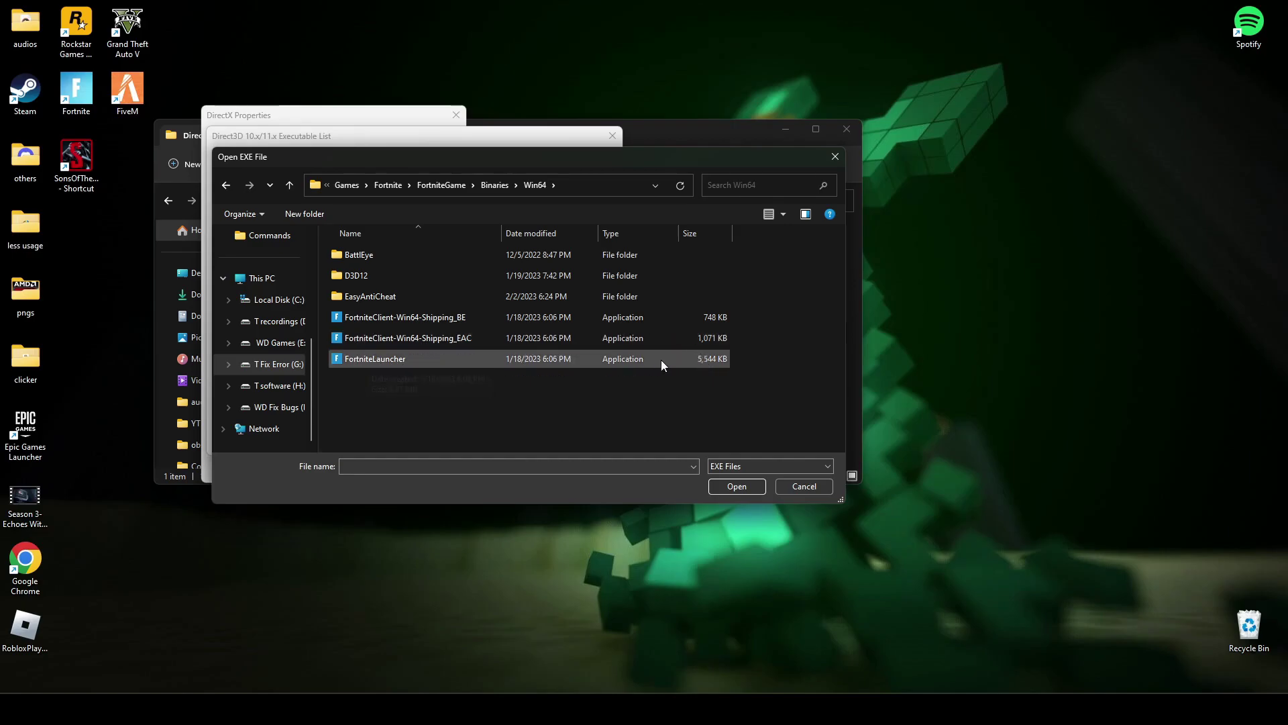
left_click(374, 365)
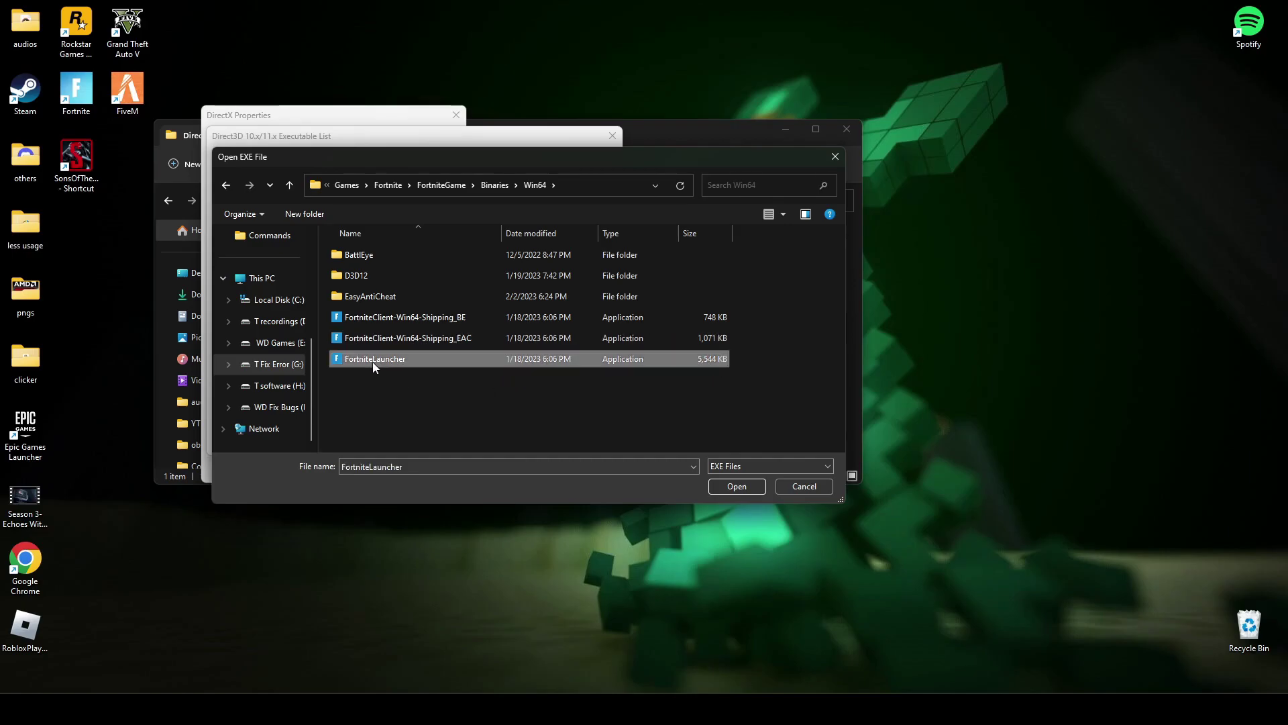
left_click(737, 487)
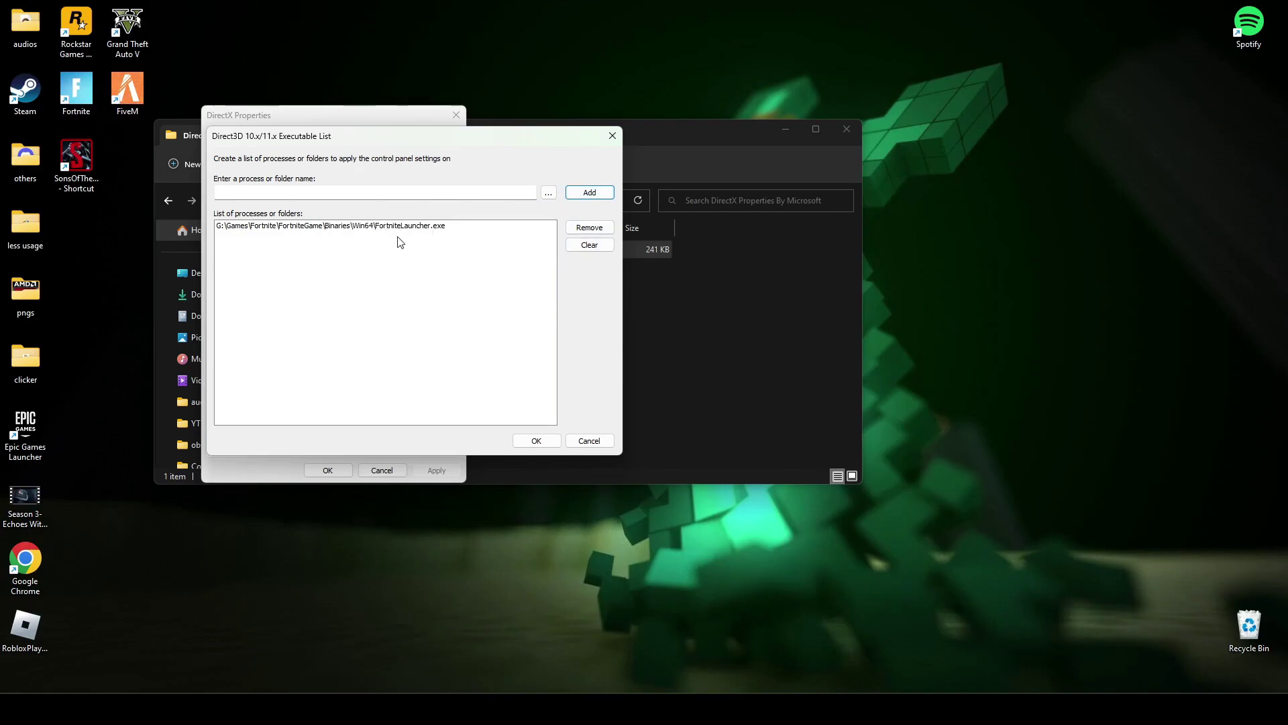
Apply the Force WARP and Disable Feature Level Upgrade settings and close the panel
left_click(537, 440)
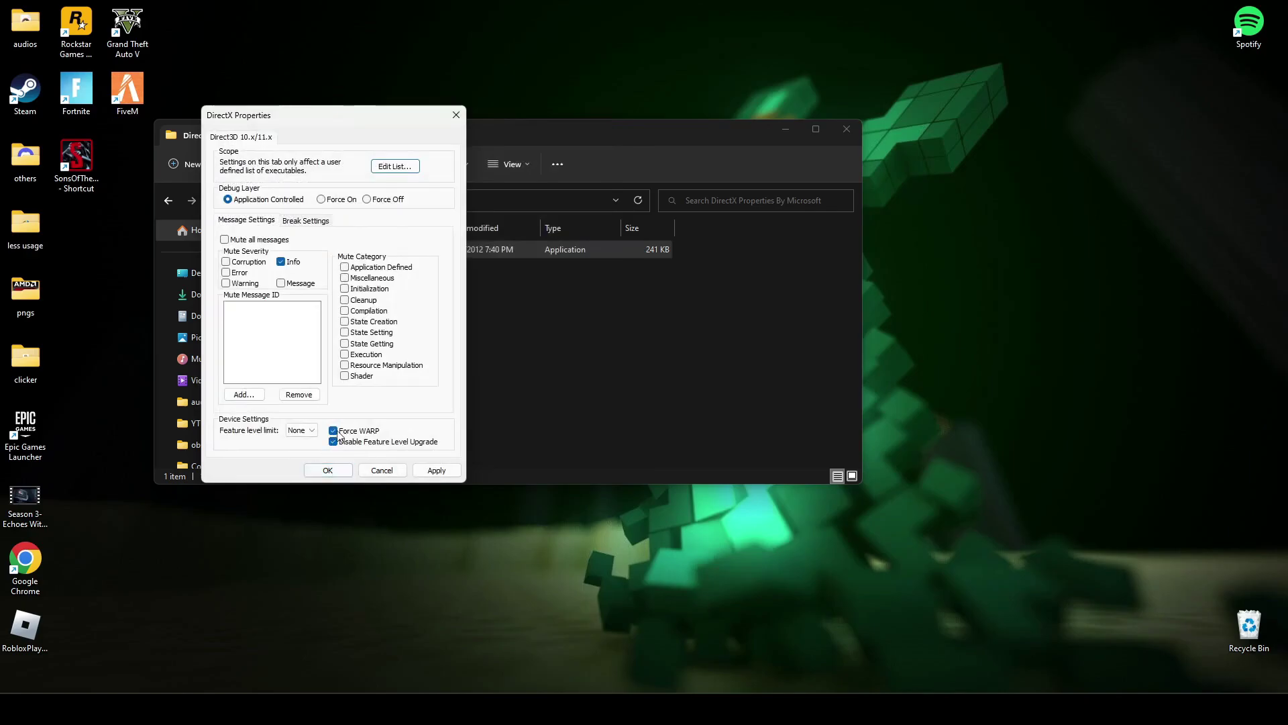
left_click(436, 471)
left_click(332, 472)
Copy the GameUserSettings file from the pack's game user settings folder
left_click(165, 202)
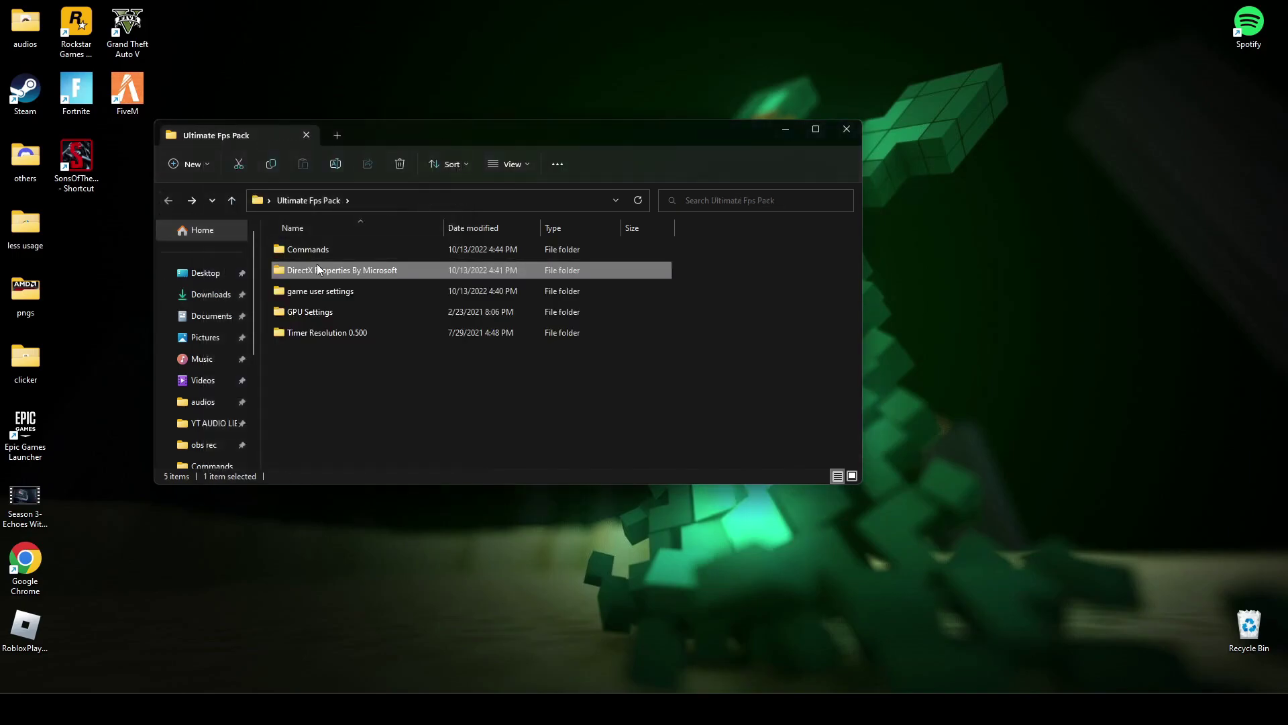
left_click(328, 292)
double_click(328, 291)
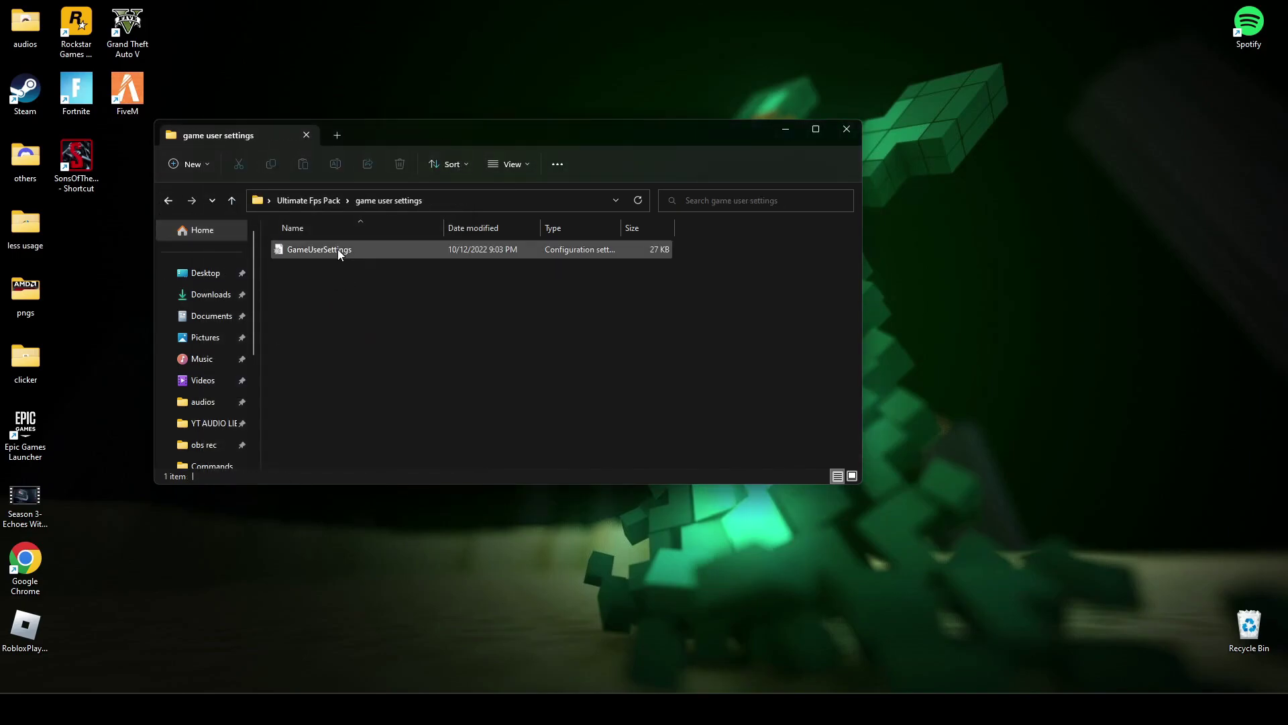
double_click(336, 248)
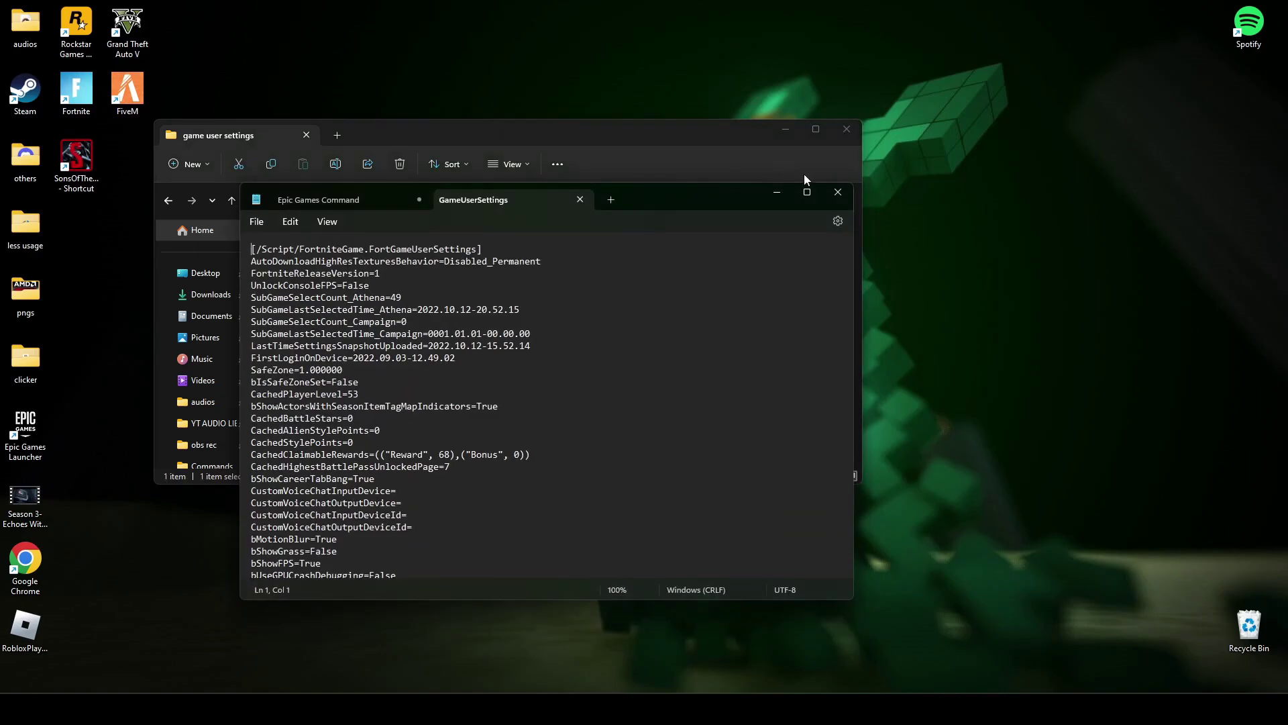
key("ctrl+w")
key("ctrl+w")
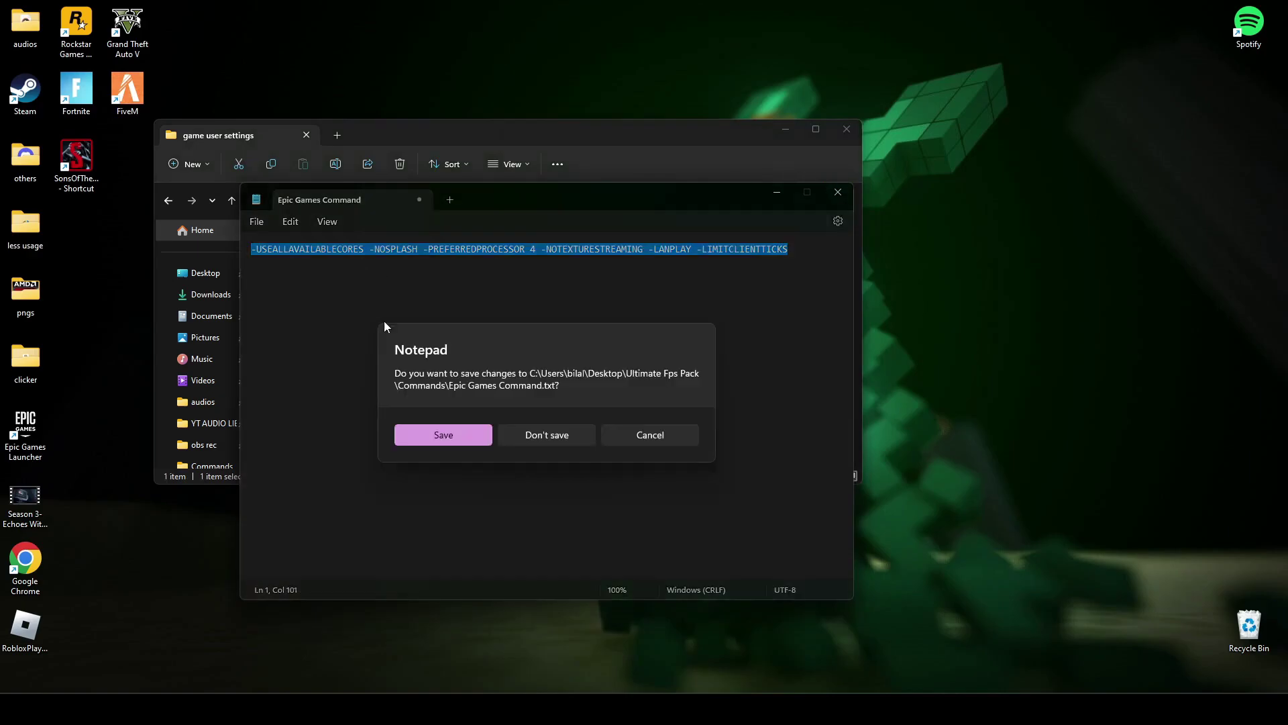
left_click(562, 440)
left_click(364, 252)
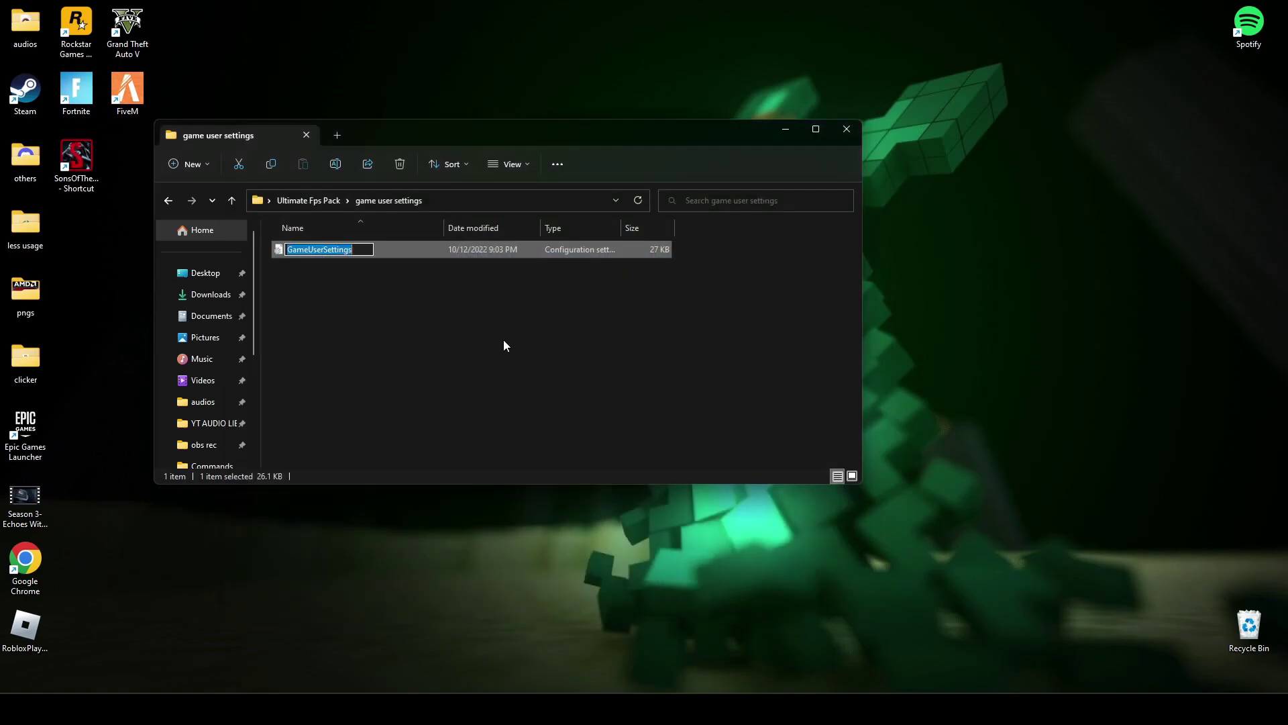
left_click(415, 301)
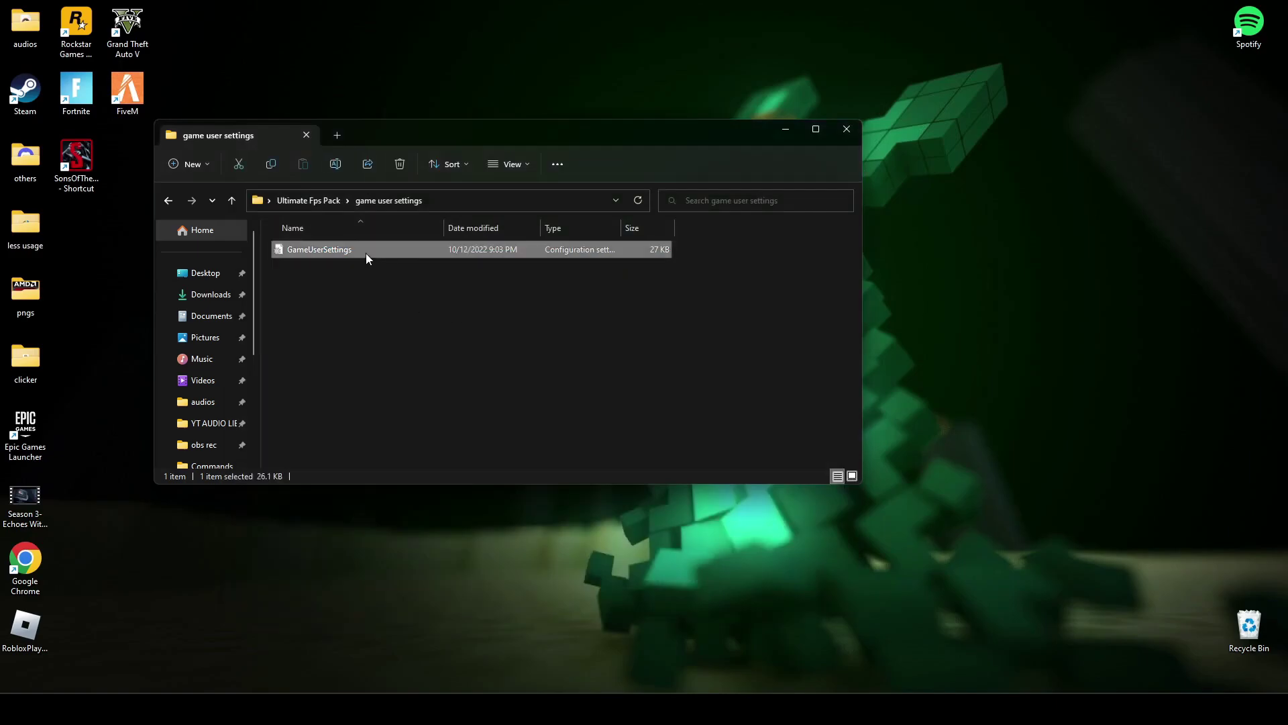
right_click(365, 252)
left_click(416, 267)
Open the AppData folder through the Run dialog
key("super")
type("run")
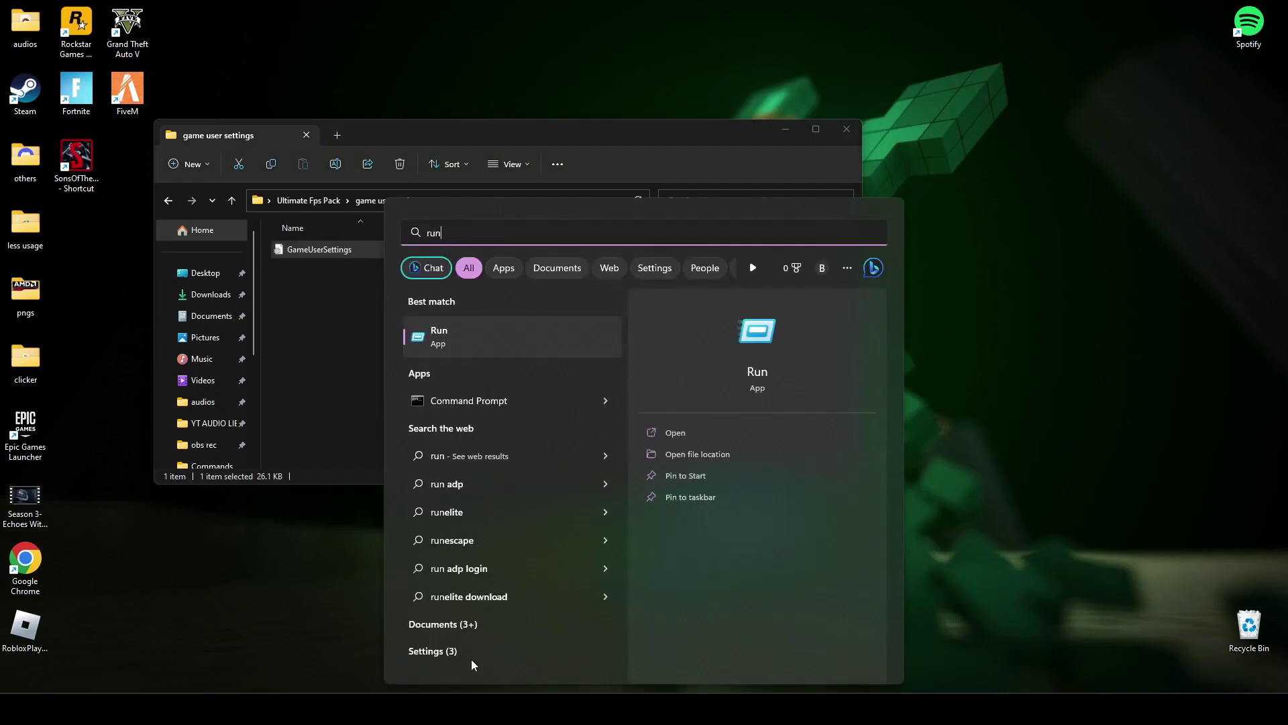
key("Return")
type("%")
key("BackSpace")
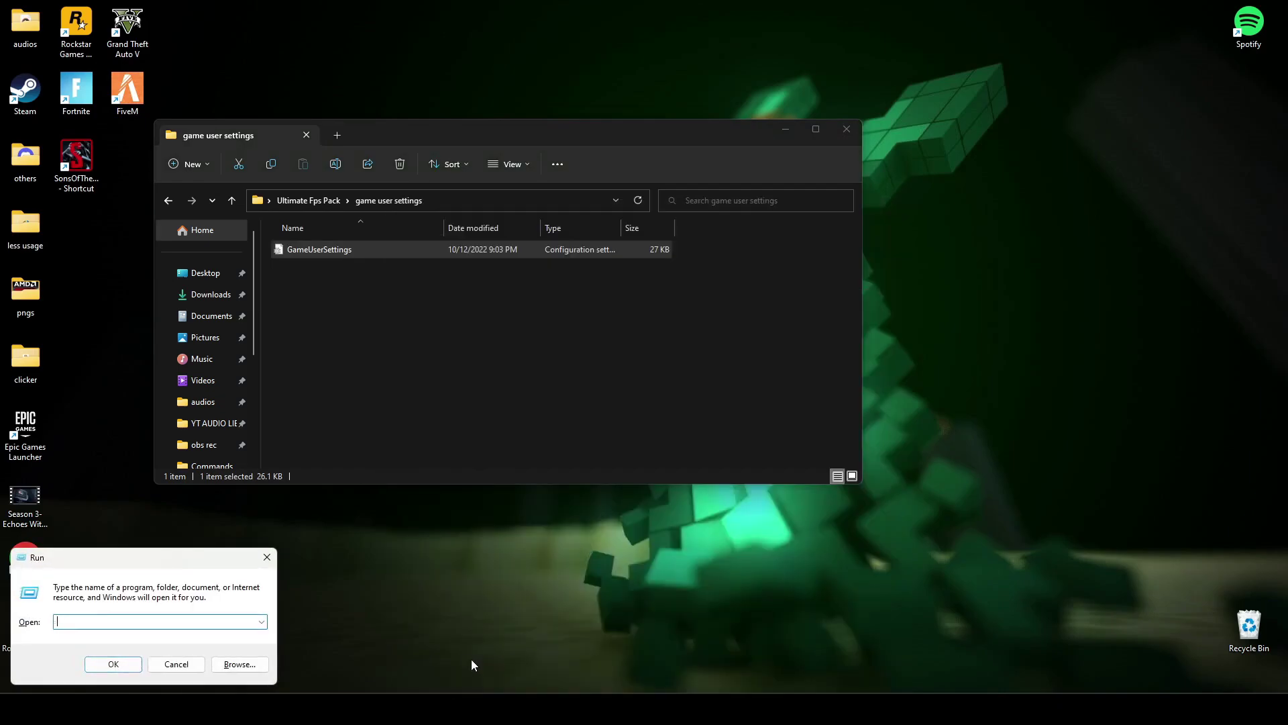
type("appda5t")
key("BackSpace")
key("BackSpace")
key("Down")
key("Return")
Navigate to Local\FortniteGame\Saved\Config\WindowsClient
double_click(353, 268)
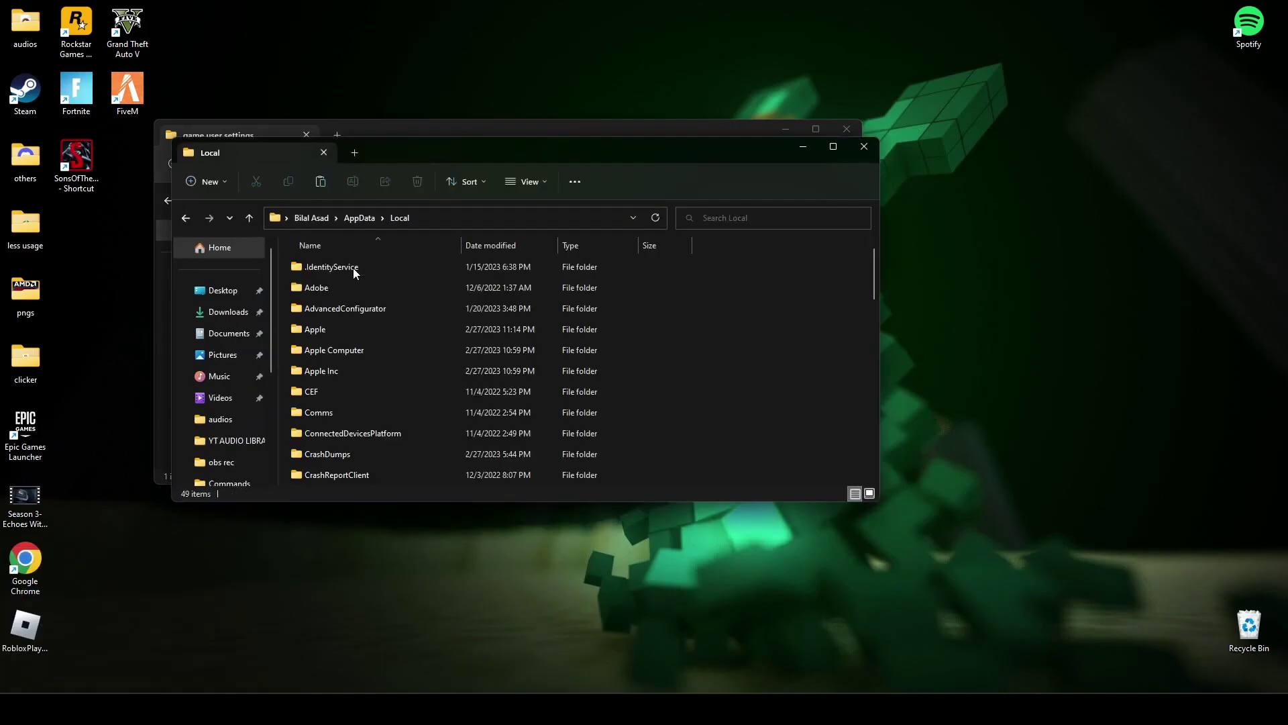
scroll(376, 343, "down", 2)
scroll(371, 382, "down", 1)
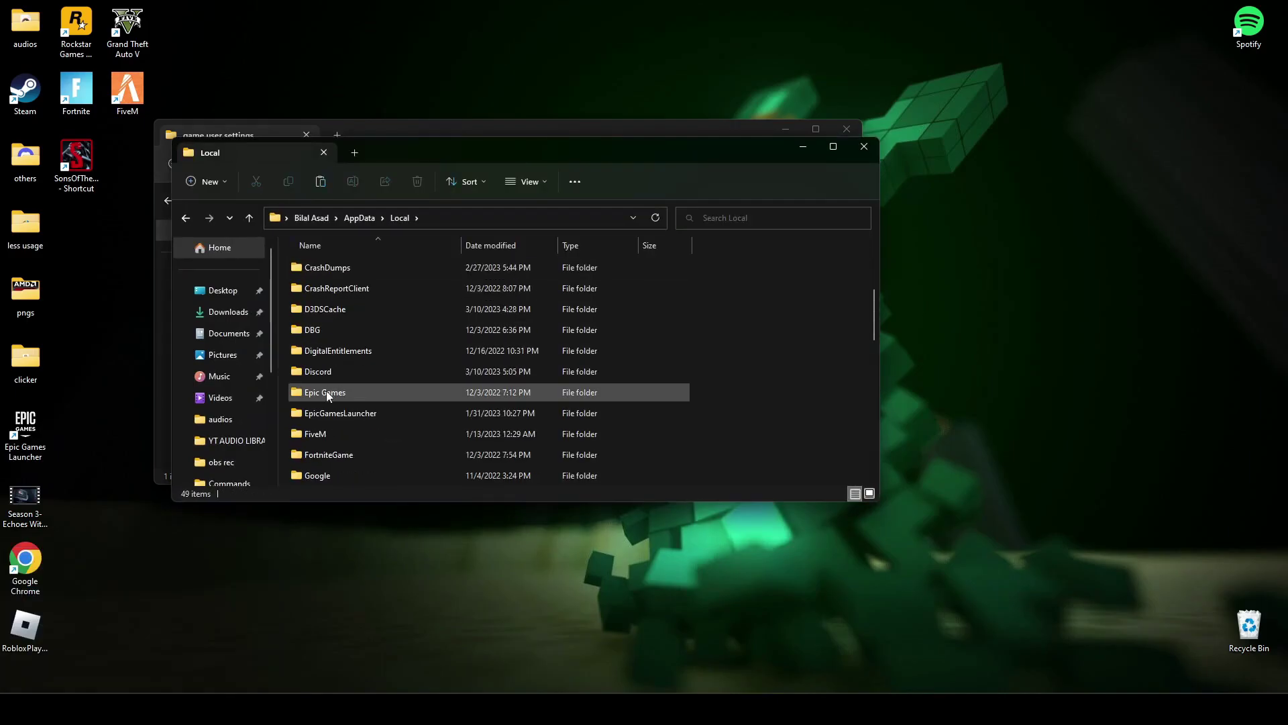
scroll(348, 353, "down", 1)
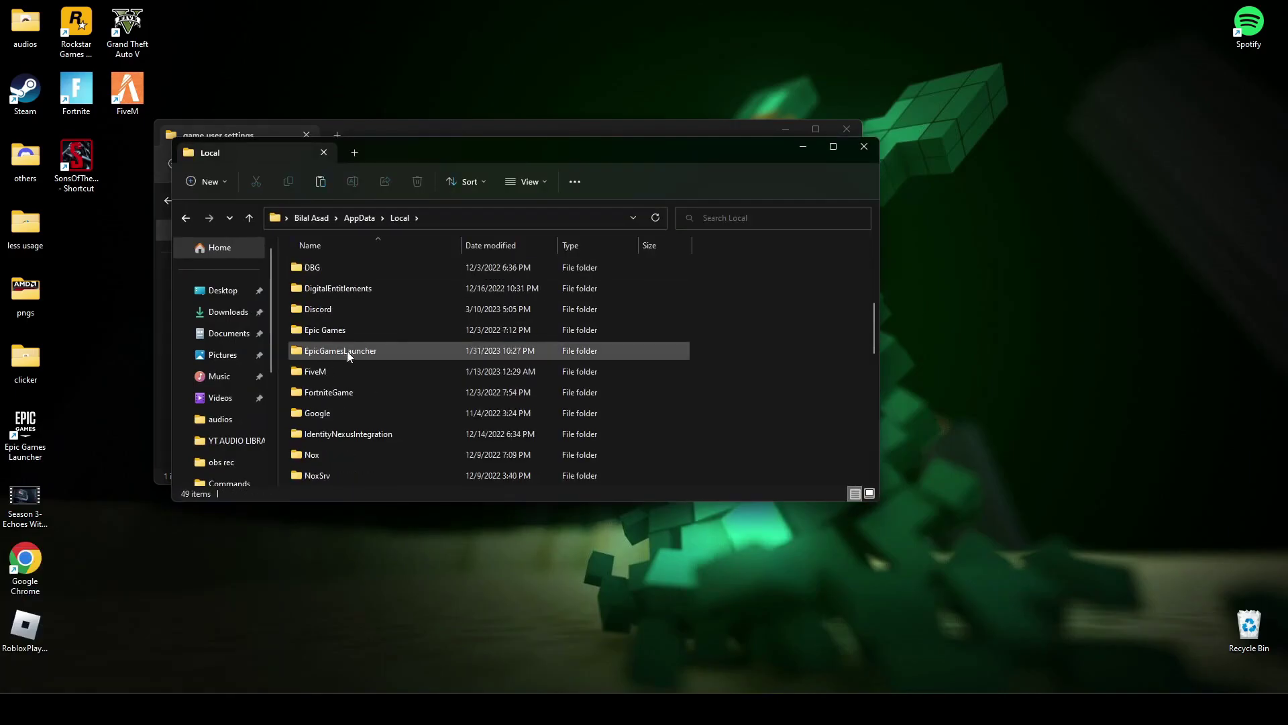
double_click(347, 392)
double_click(319, 267)
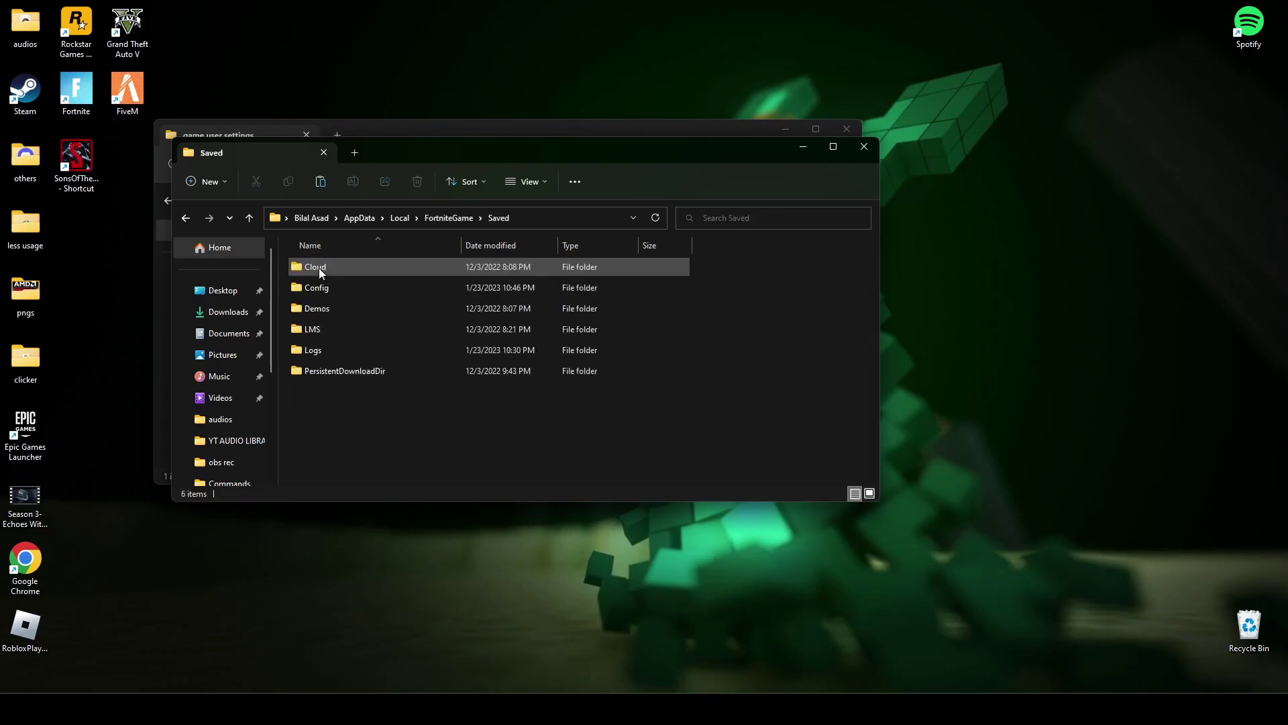
double_click(322, 290)
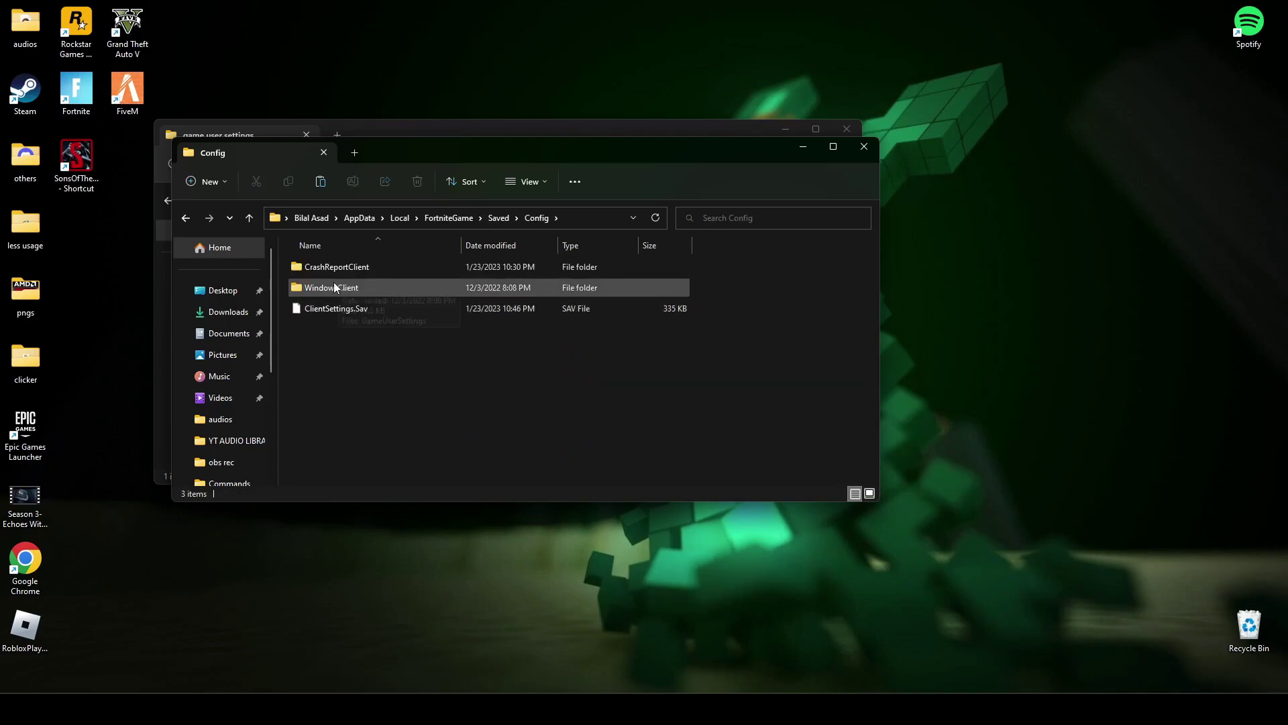
double_click(323, 288)
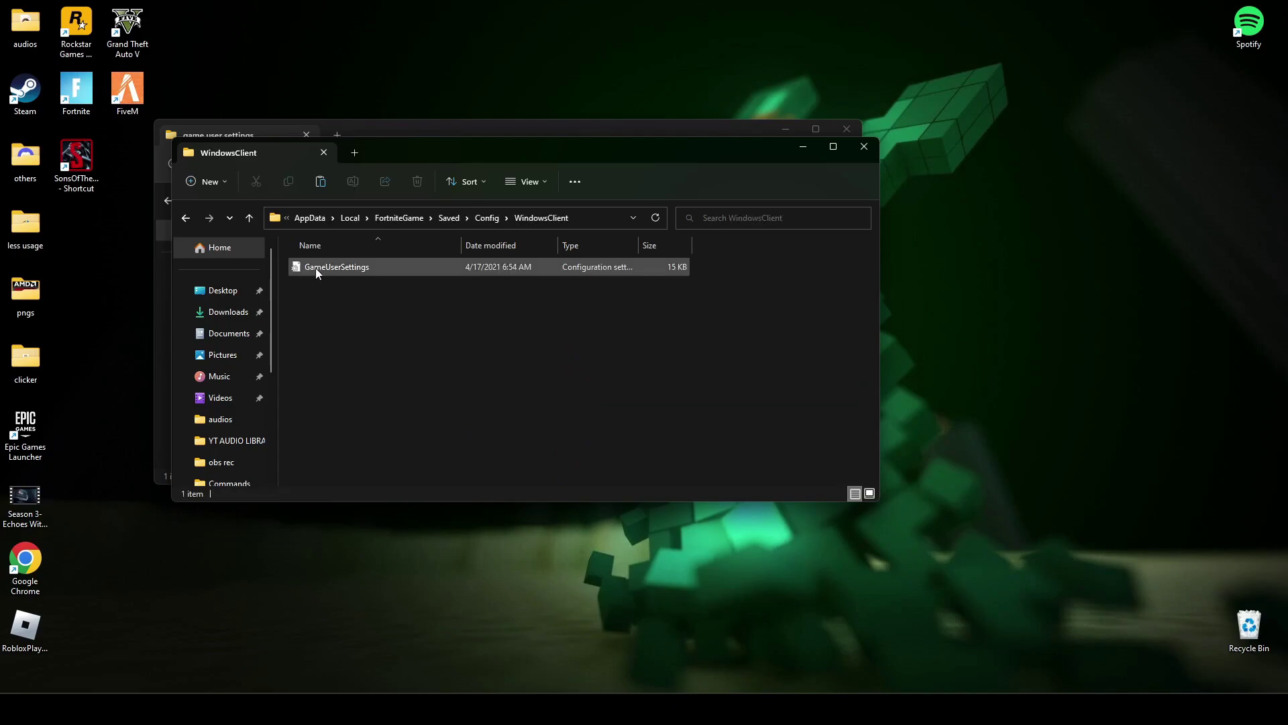
Paste GameUserSettings there, replacing the existing file, and close the window
right_click(357, 310)
left_click(380, 328)
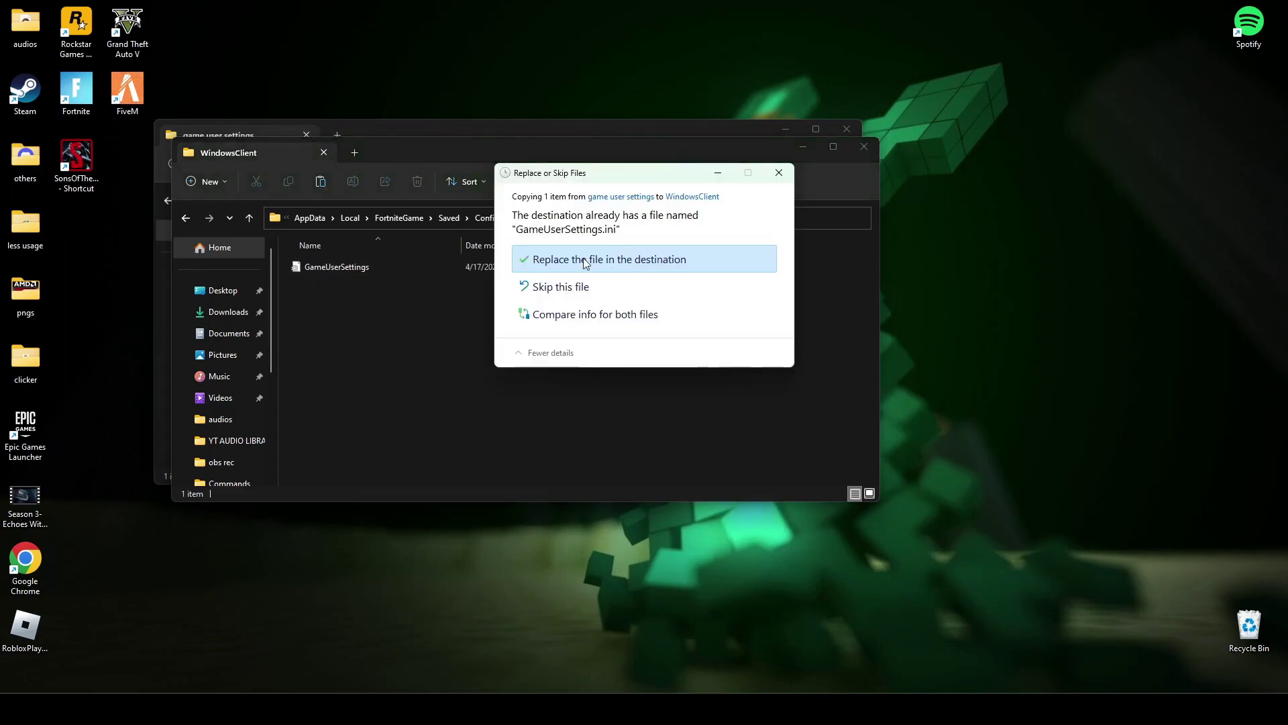
left_click(586, 260)
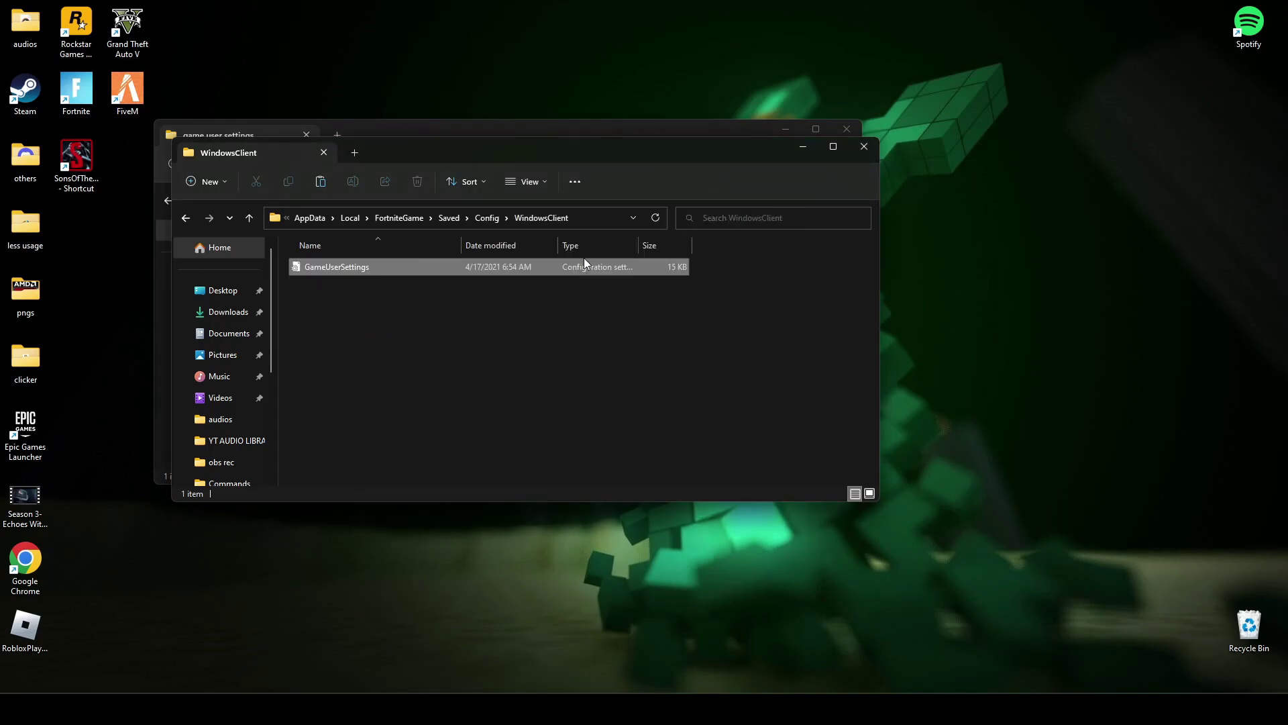
left_click(862, 149)
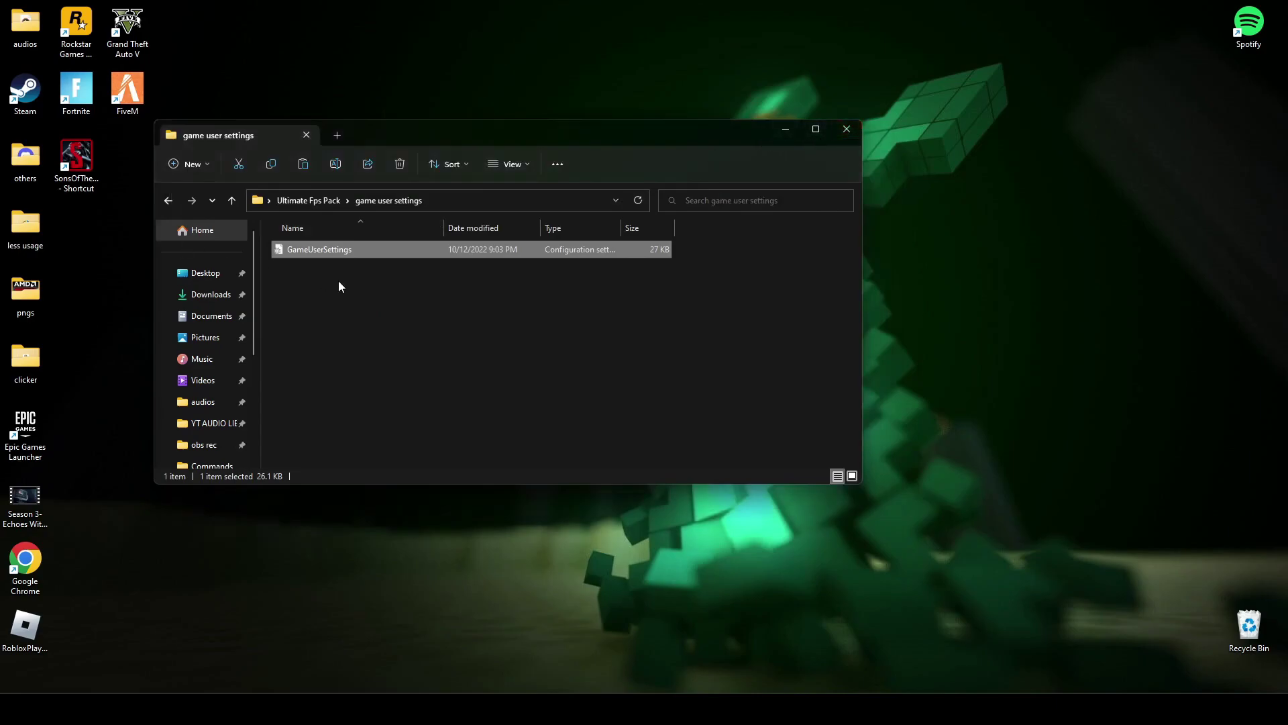
Review the AMD, Intel and NVIDIA optimized settings images, then confirm the Unhide Silk Smoothness registry tweak
key("alt+Up")
double_click(328, 312)
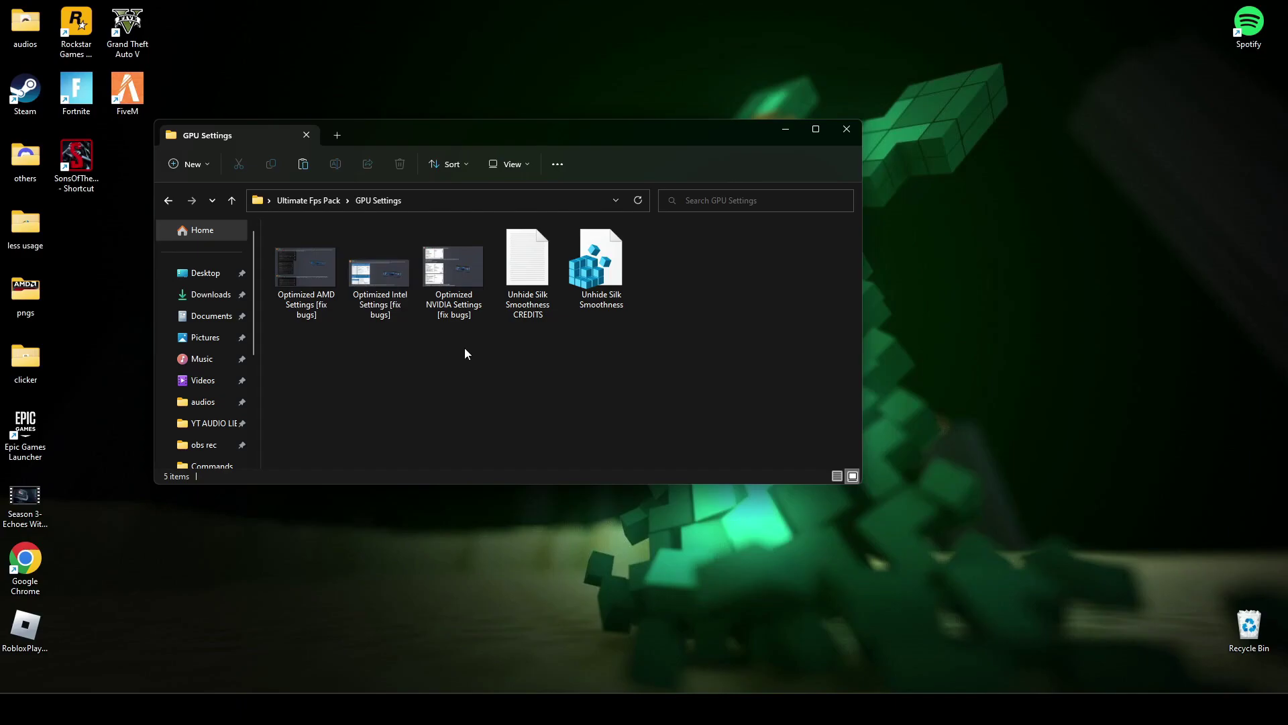
double_click(324, 277)
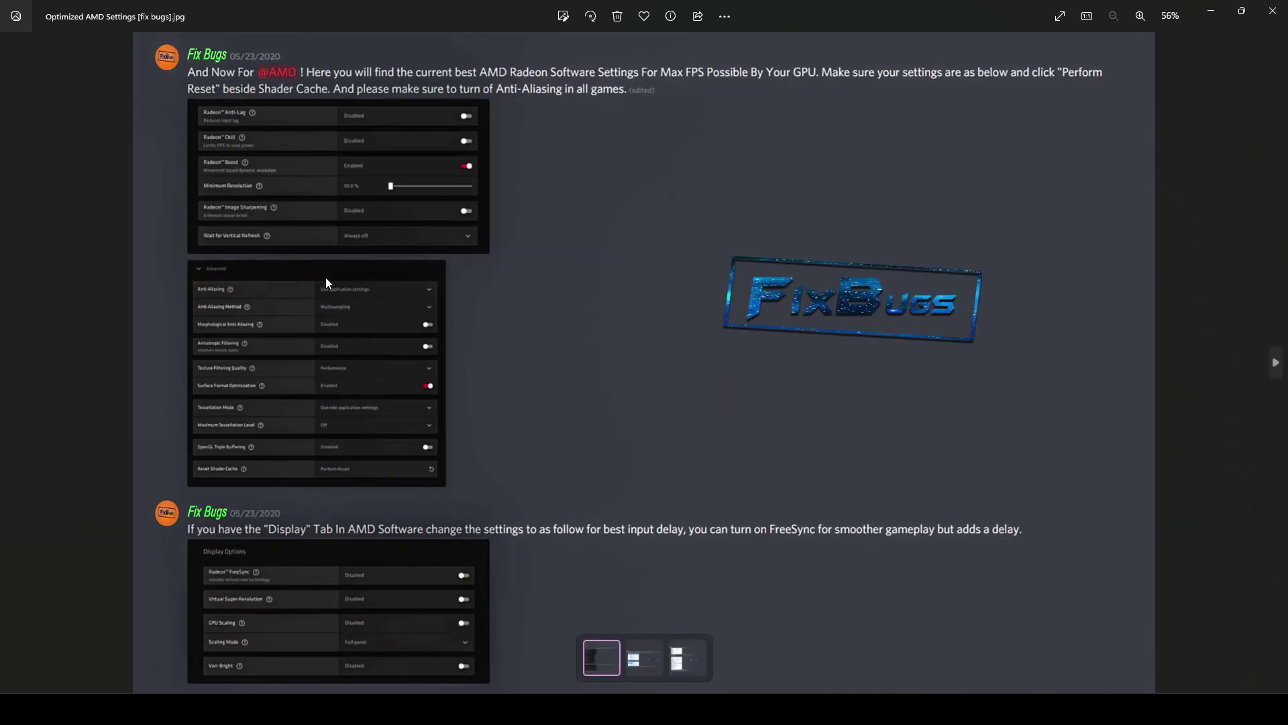
key("Right")
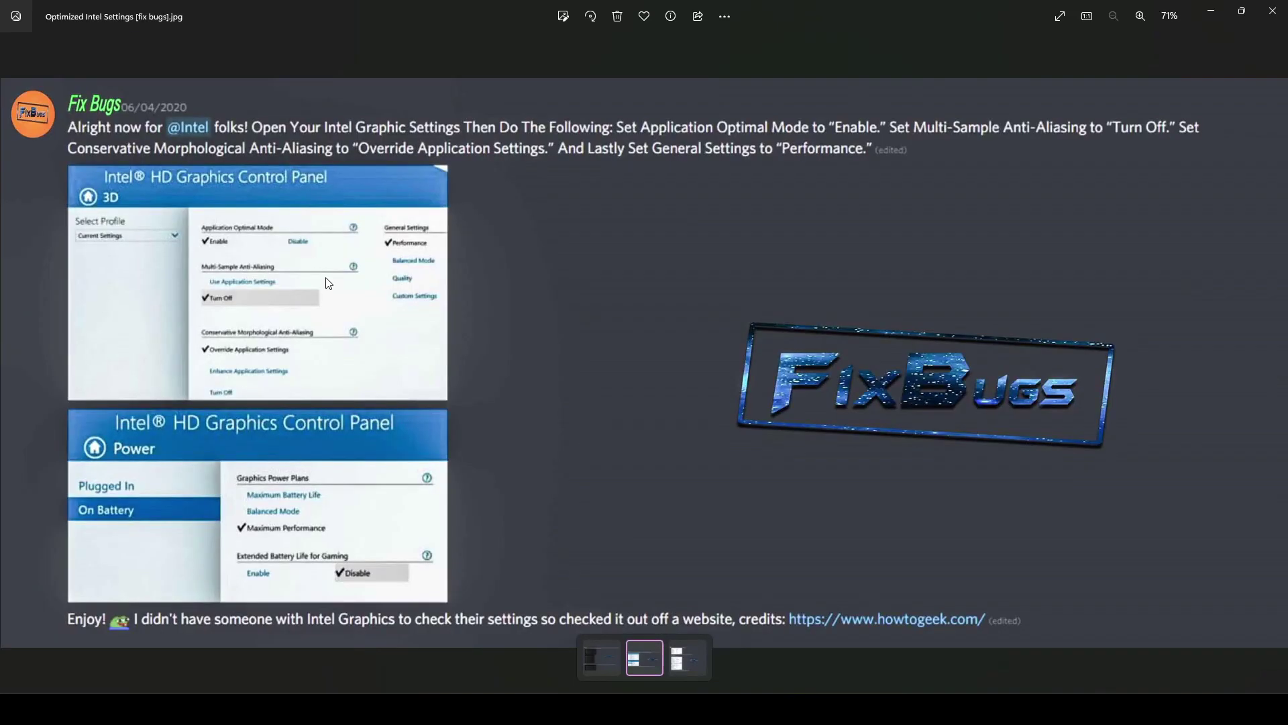
key("Right")
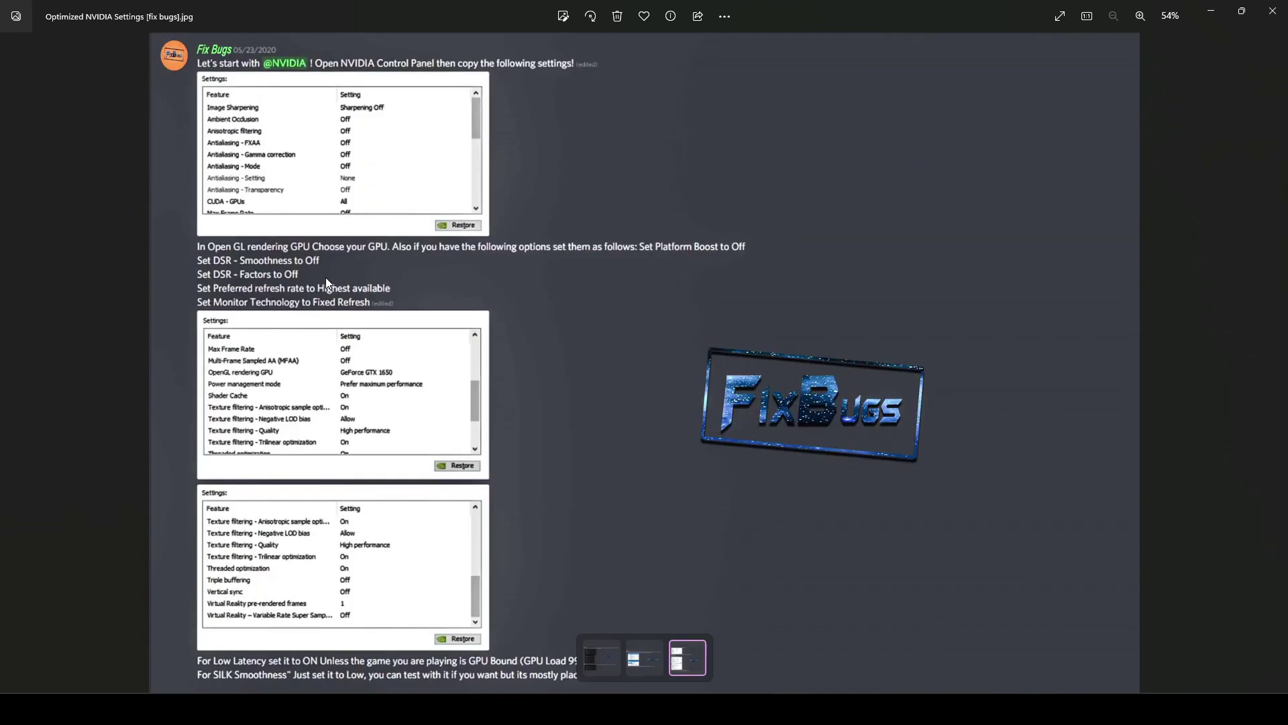
left_click(1270, 15)
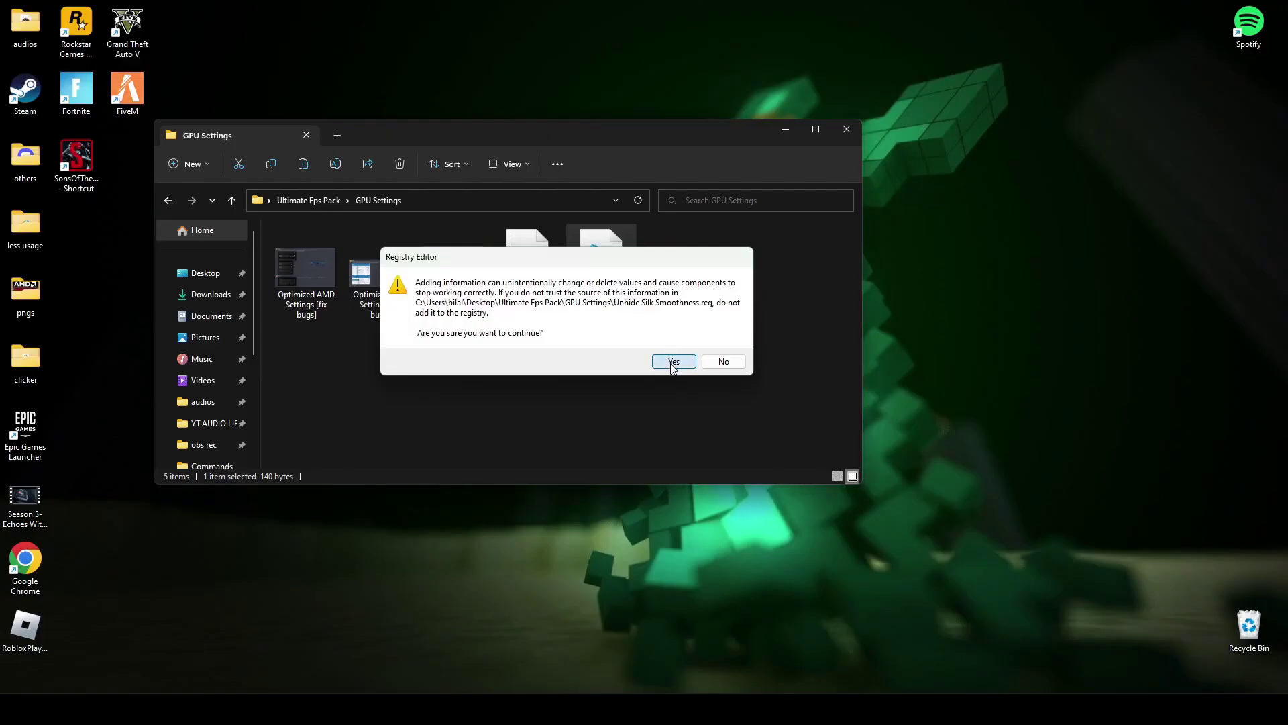
left_click(784, 359)
Open the cmd code text file in the Timer Resolution 0.500 folder and search for cmd
key("alt+Up")
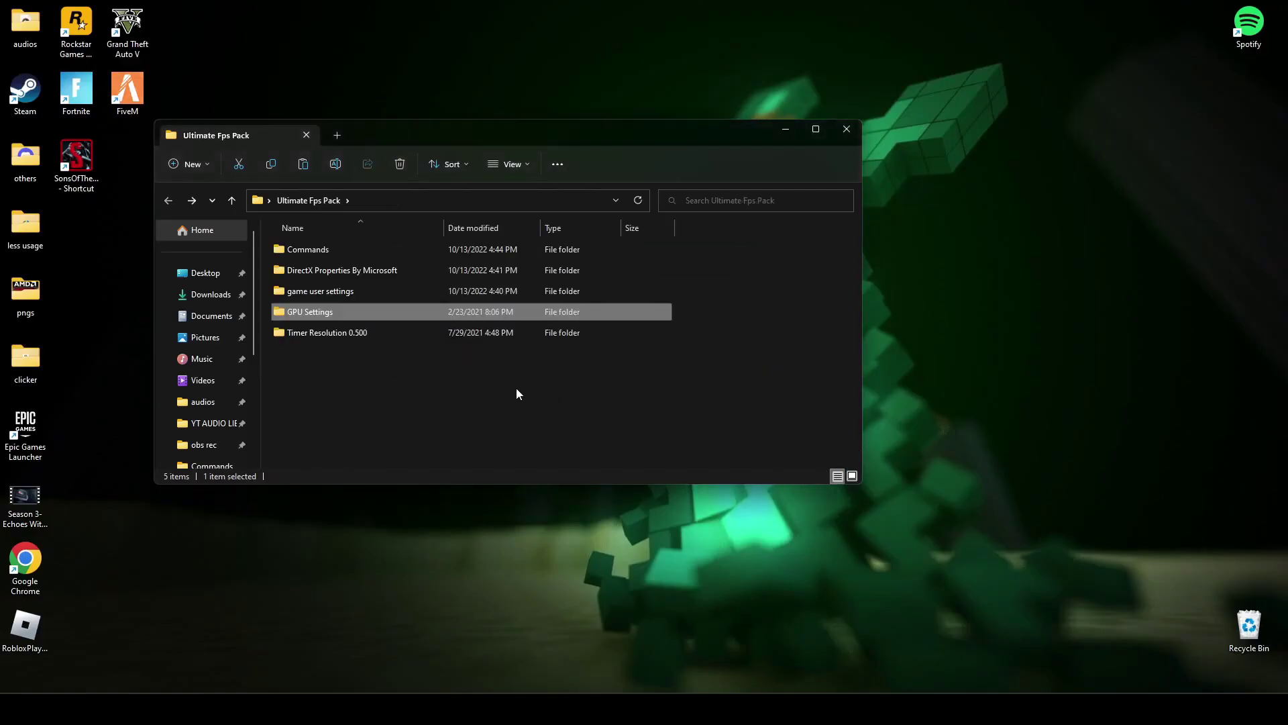
double_click(312, 332)
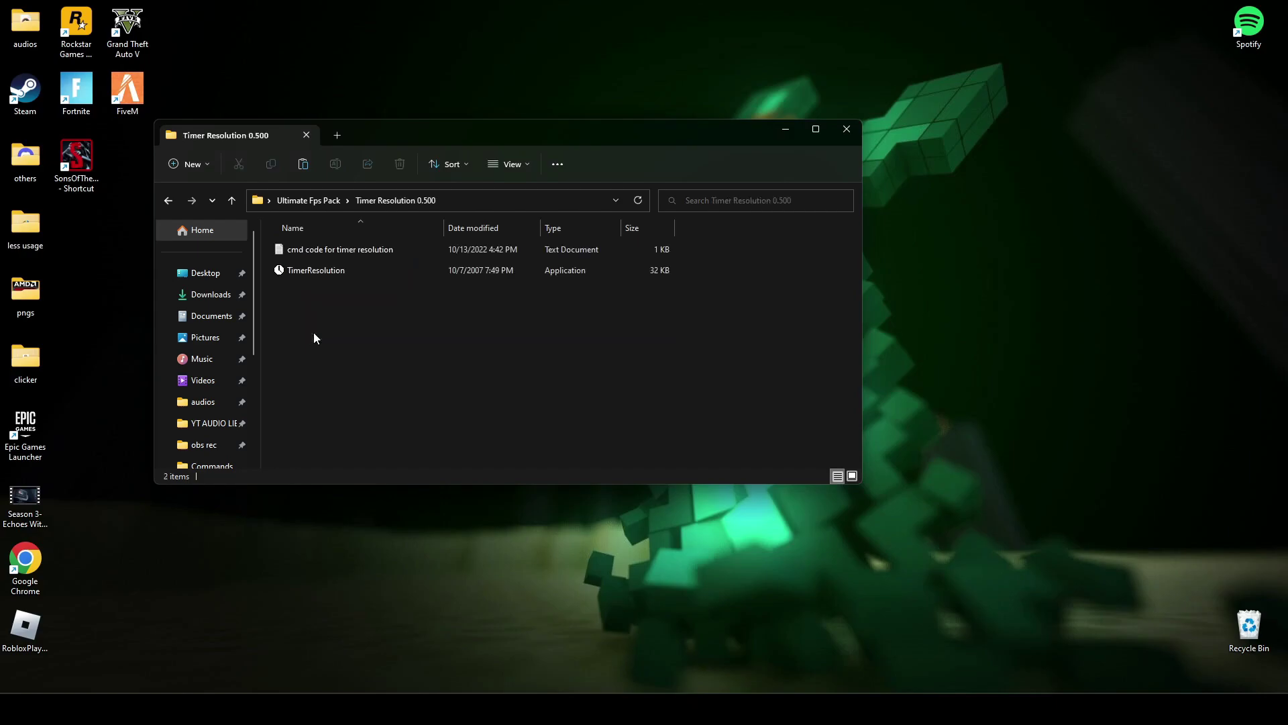
left_click(312, 252)
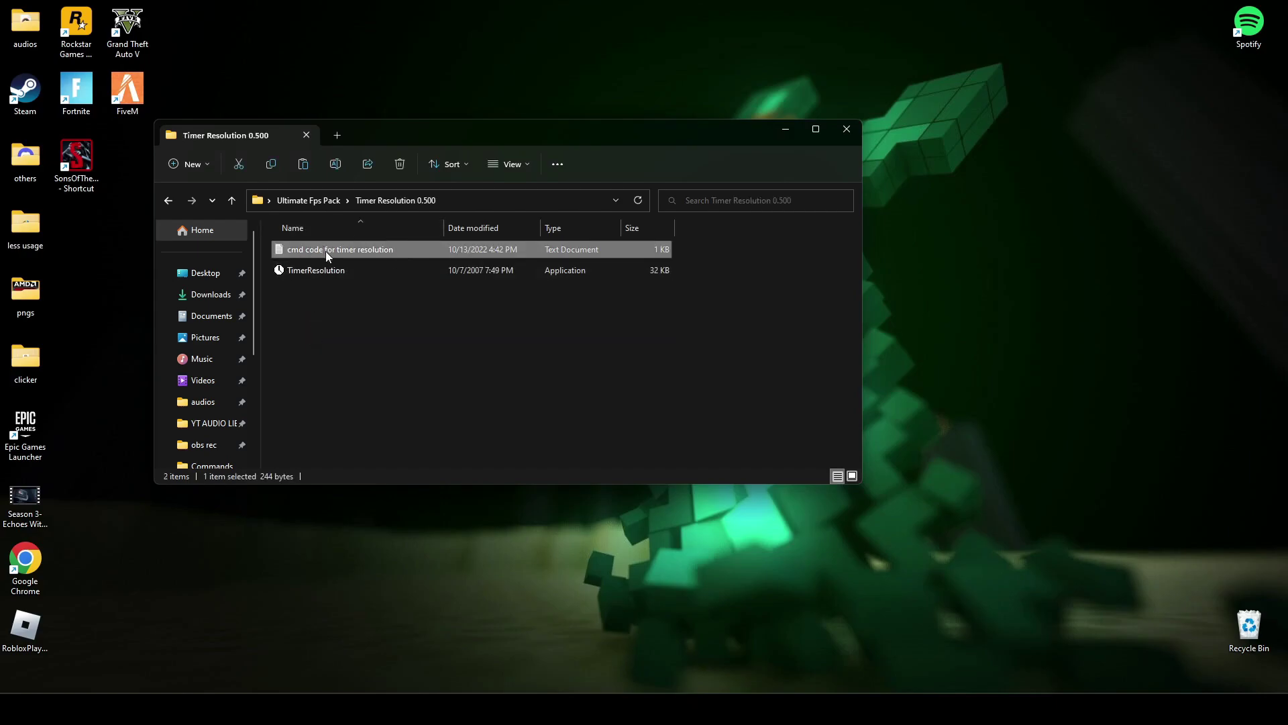
double_click(325, 251)
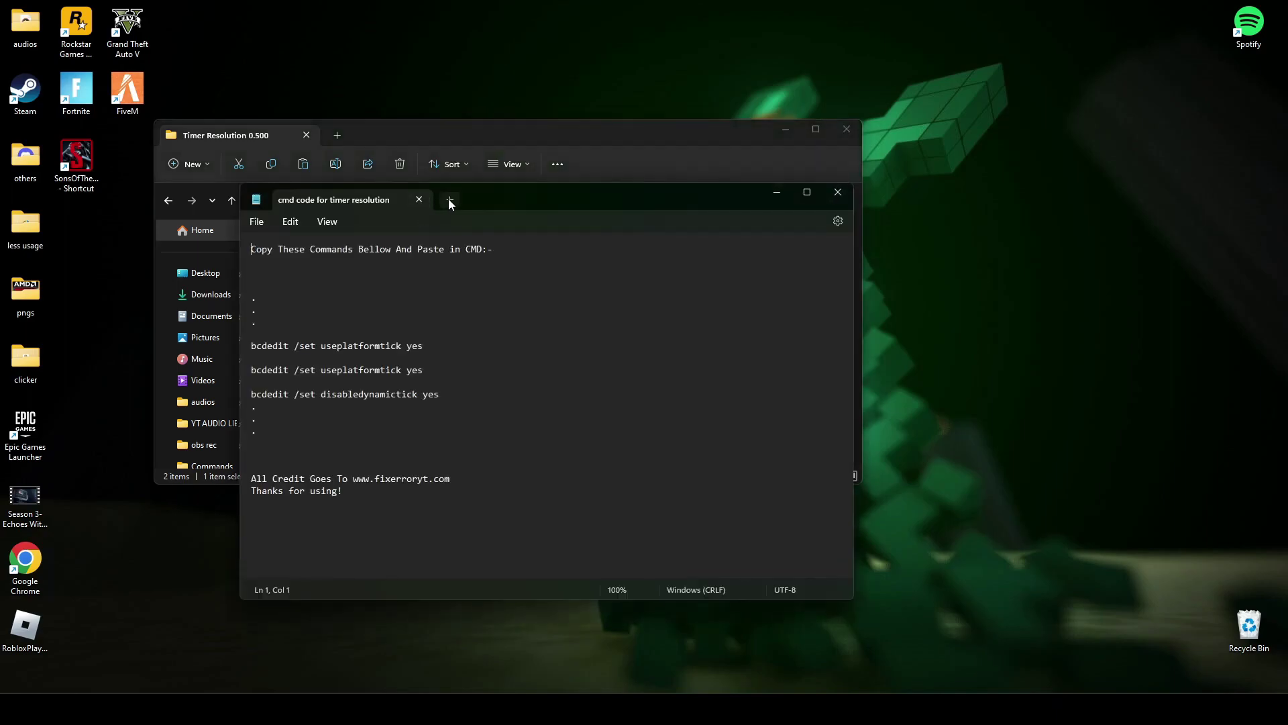
left_click_drag(449, 199, 375, 205)
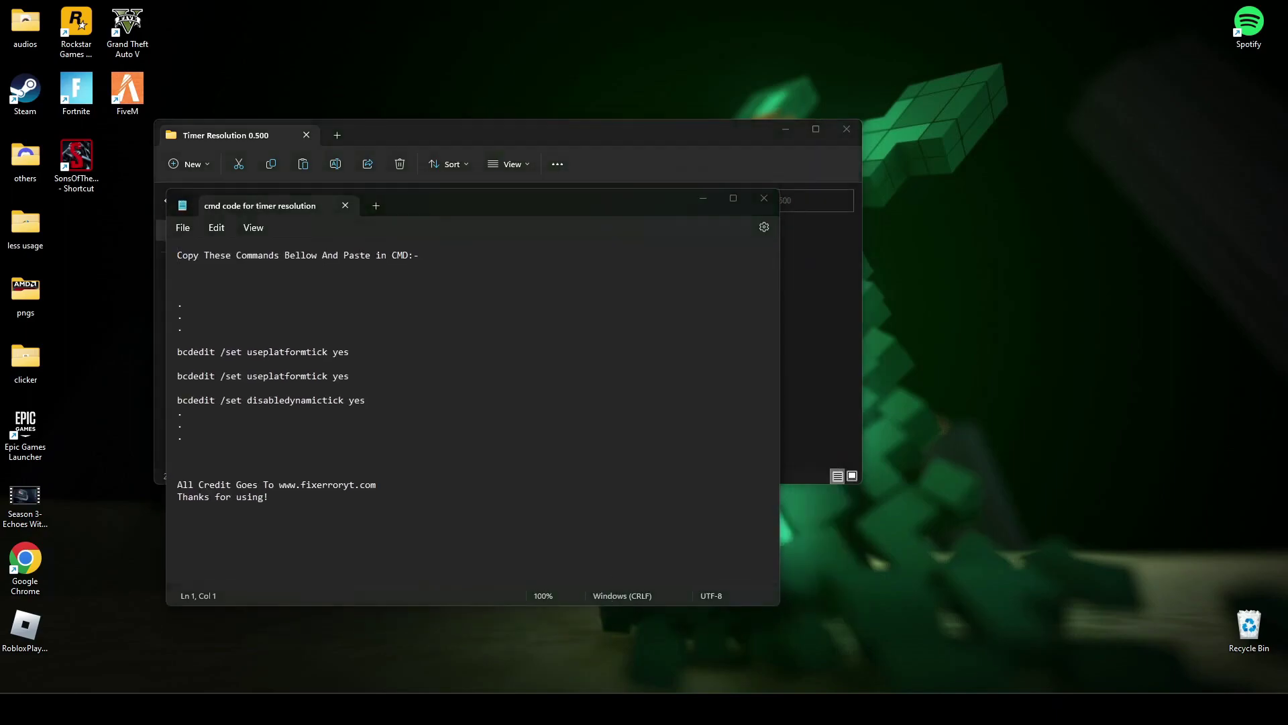
key("super+s")
type("cmd")
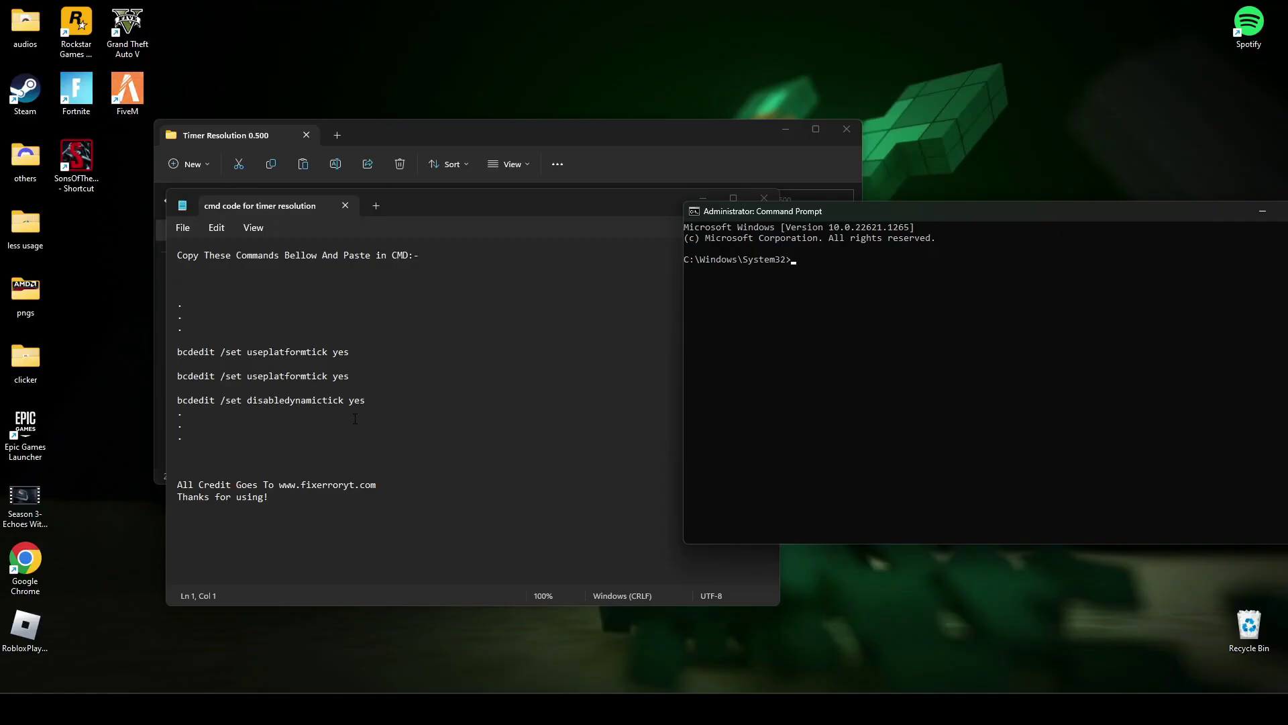
Copy the three bcdedit timer tick commands into Command Prompt, run them, then exit
left_click(322, 389)
triple_click(313, 396)
left_click_drag(313, 391, 188, 351)
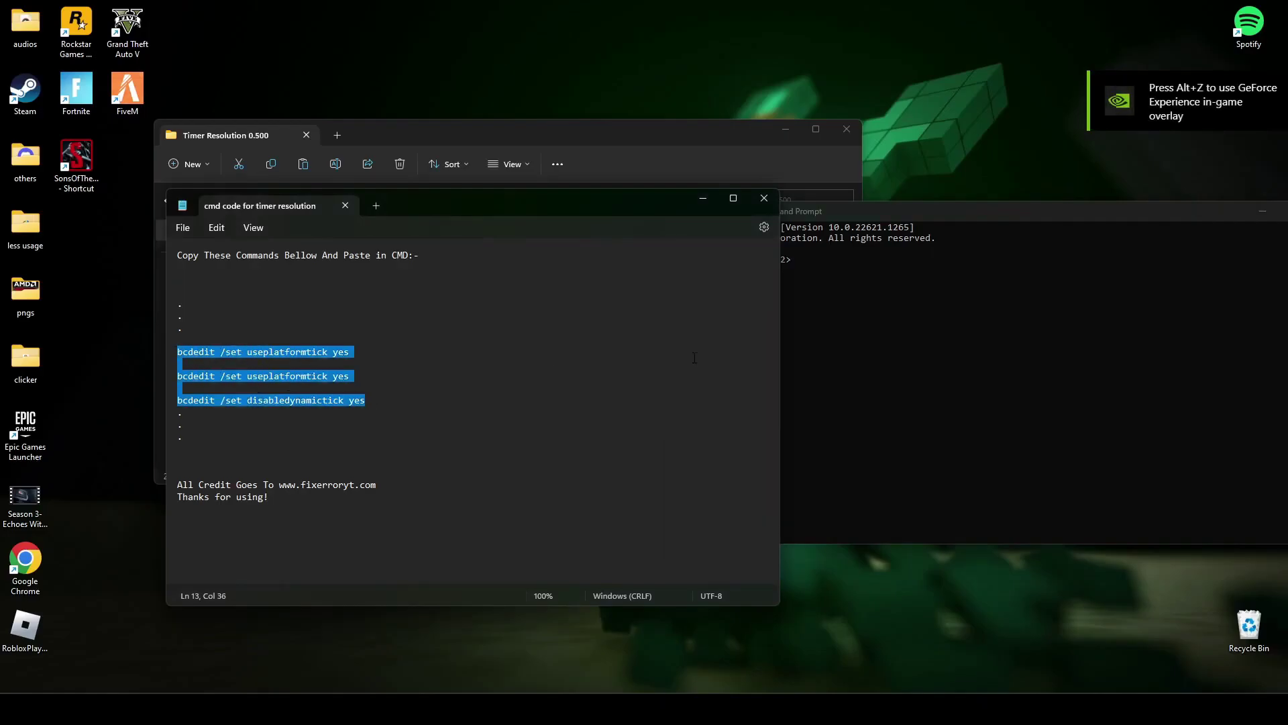
left_click(880, 322)
right_click(823, 264)
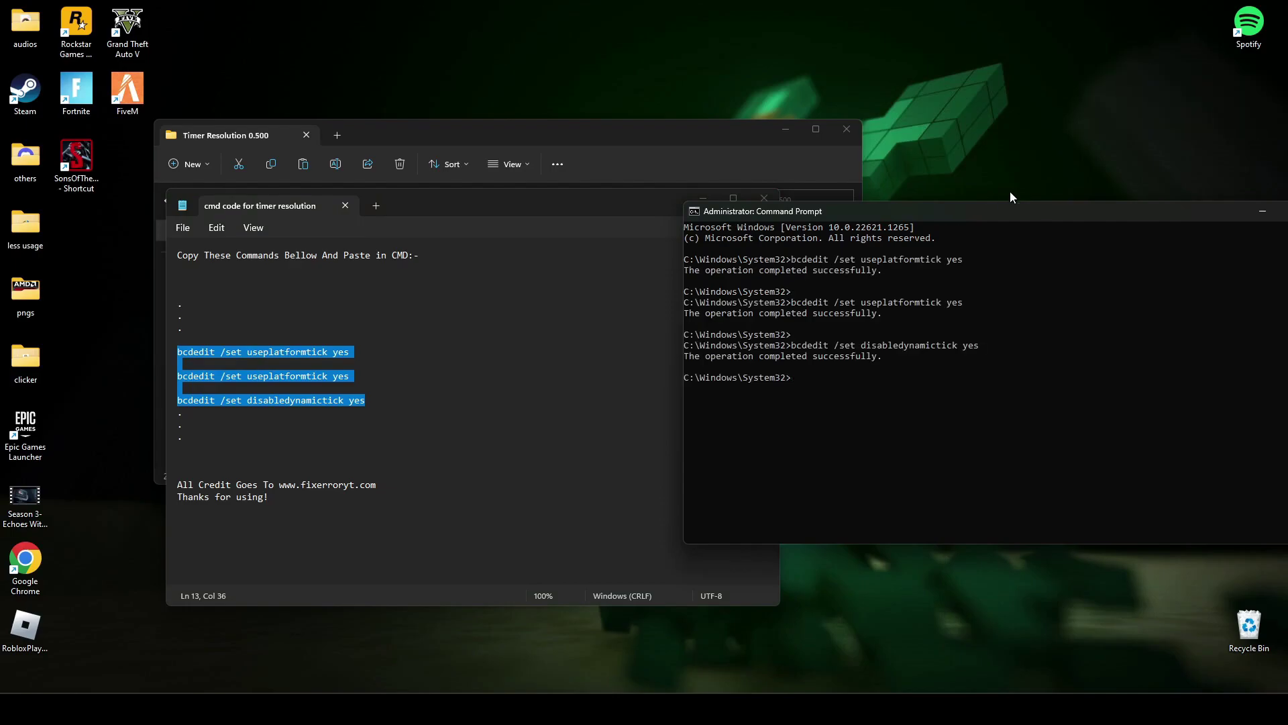
type("exit")
key("Return")
Close Notepad, launch TimerResolution and set the timer to its 0.500 ms maximum
left_click(764, 198)
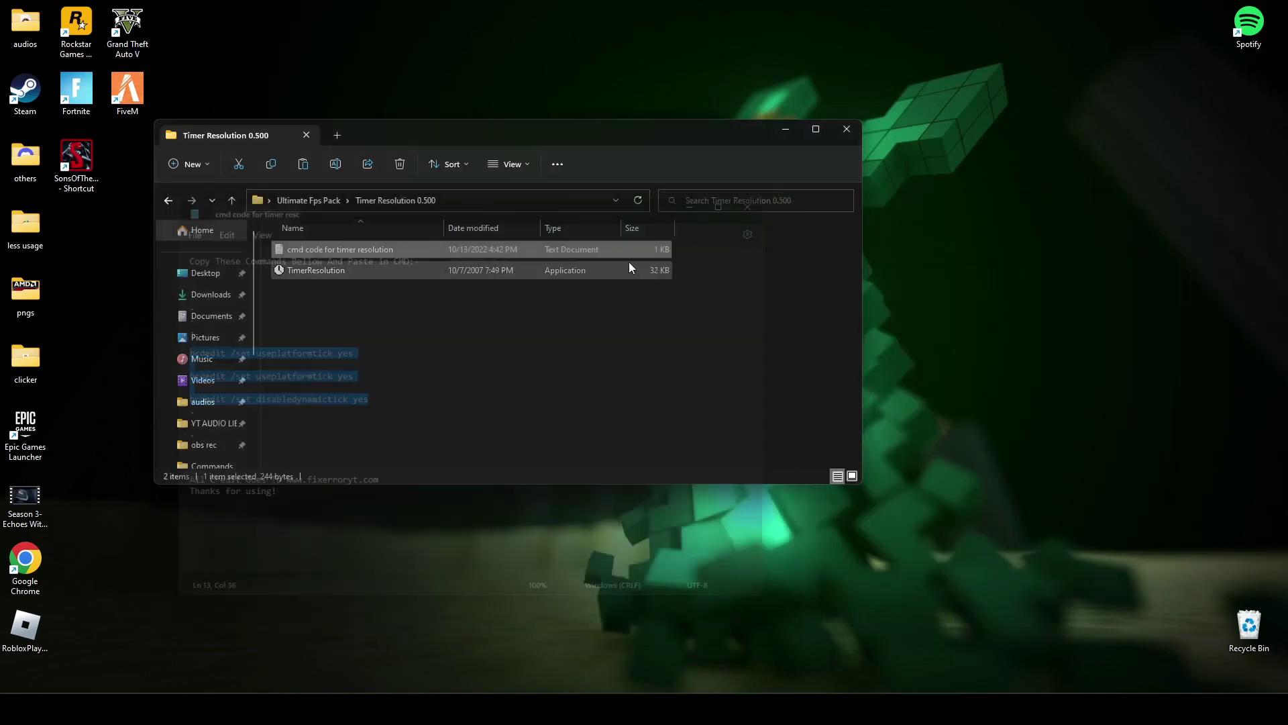
double_click(321, 269)
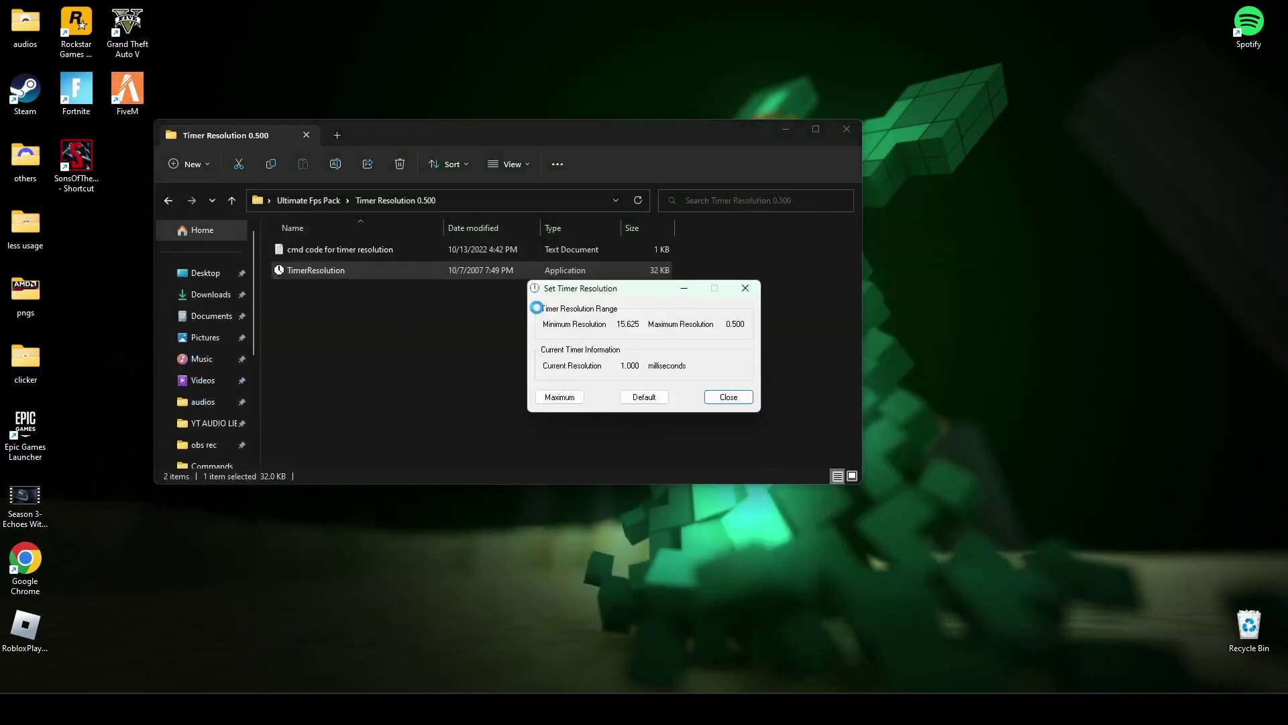
left_click(566, 398)
Minimize TimerResolution and dismiss Fortnite's news screen and reward popups
left_click(685, 293)
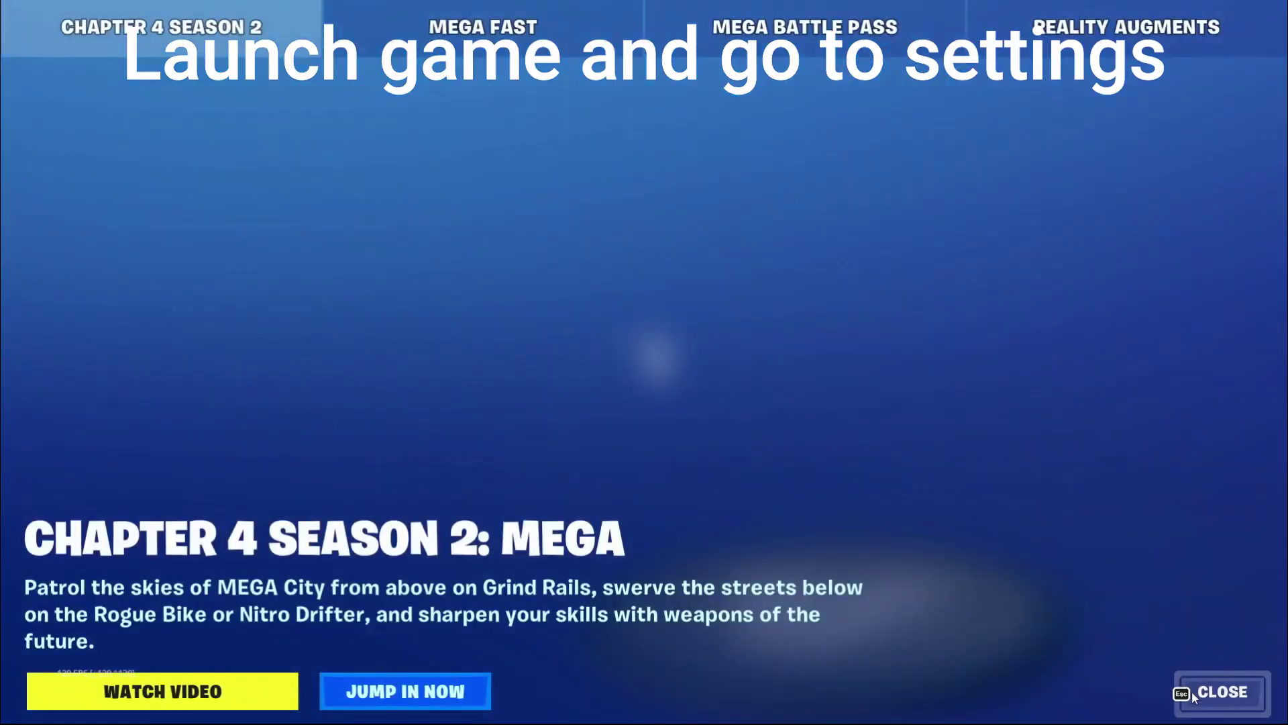
left_click(1197, 692)
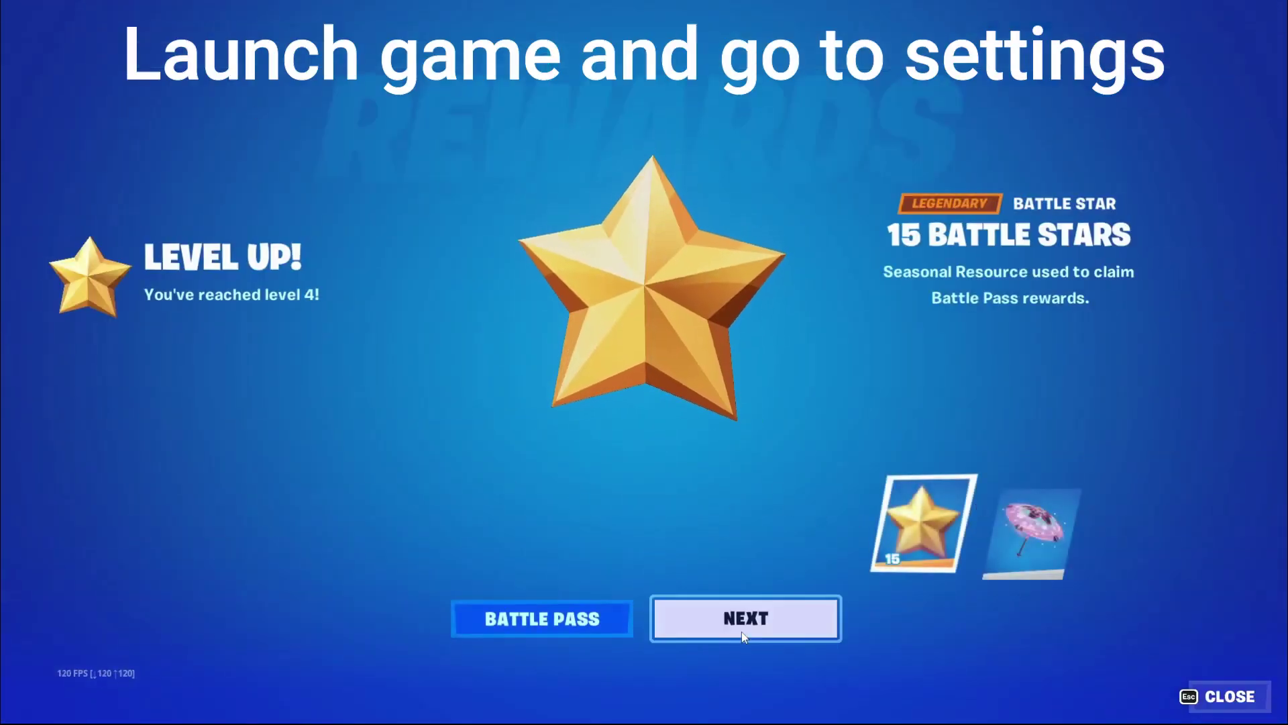
left_click(742, 620)
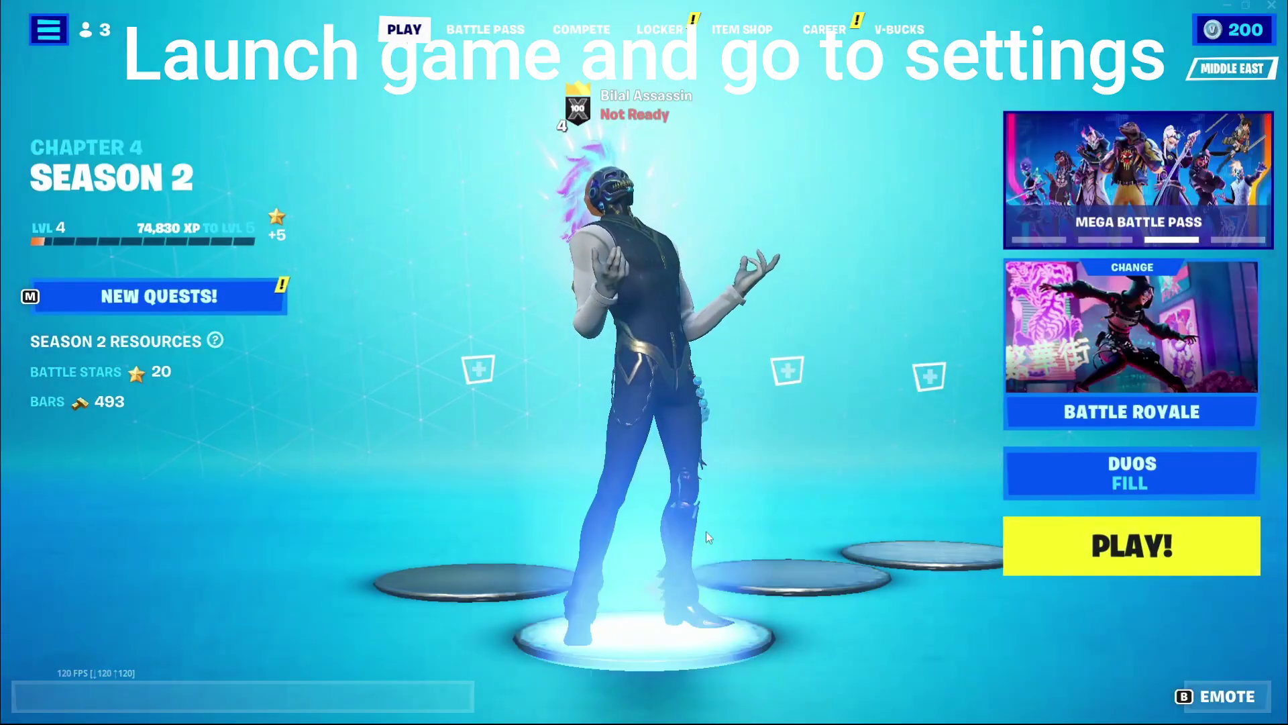
Review Fortnite Video settings: 1920x1080, VSync off, 180 FPS limit, Performance rendering, low textures
key("Escape")
left_click(151, 129)
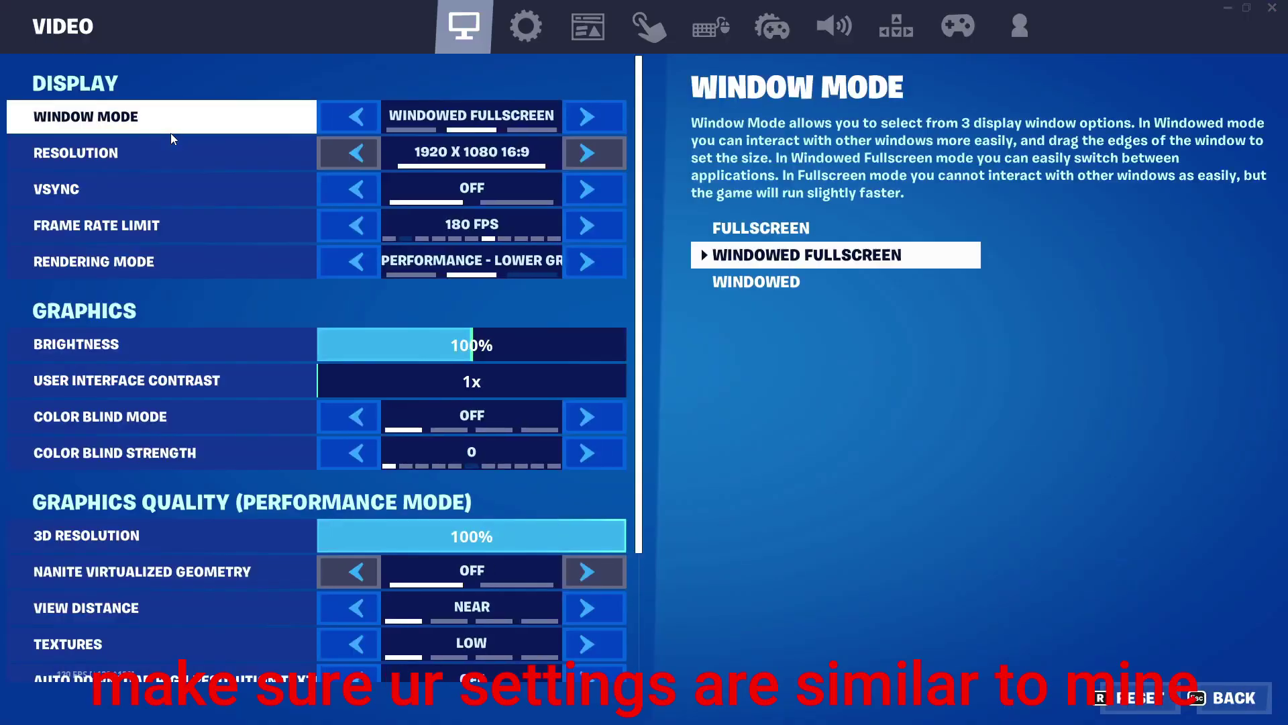
scroll(630, 201, "down", 2)
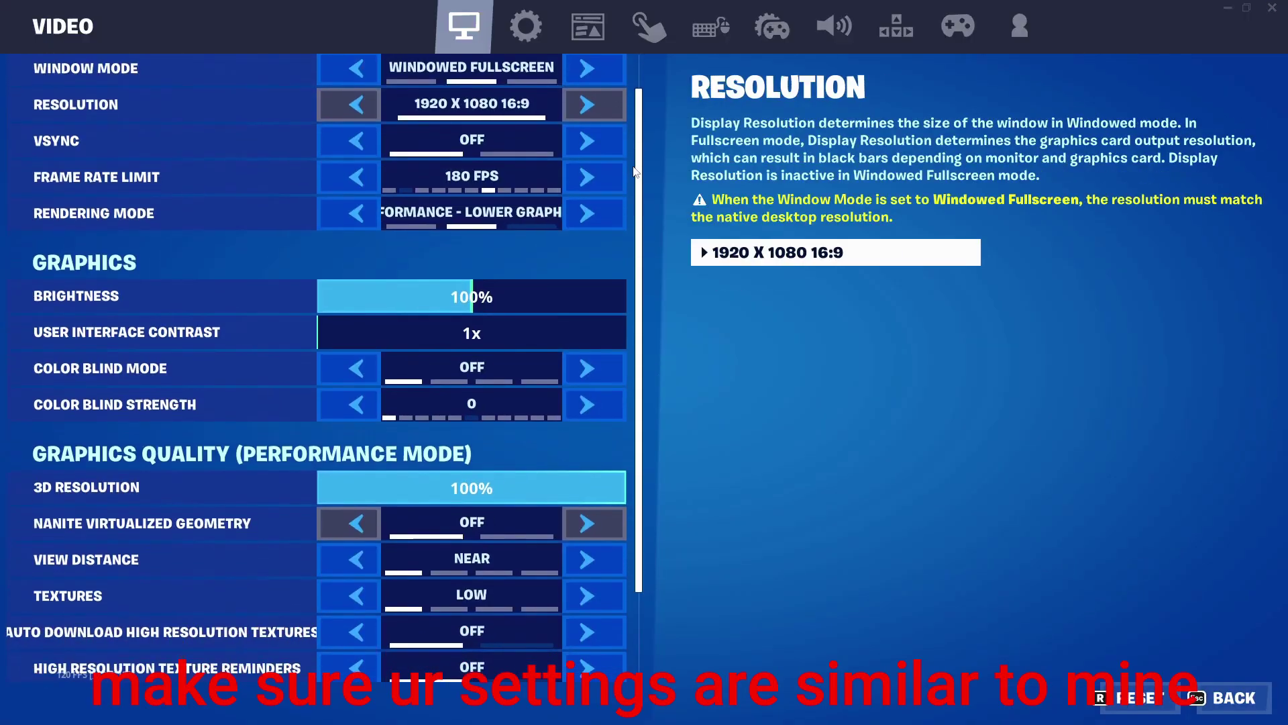
scroll(626, 252, "down", 2)
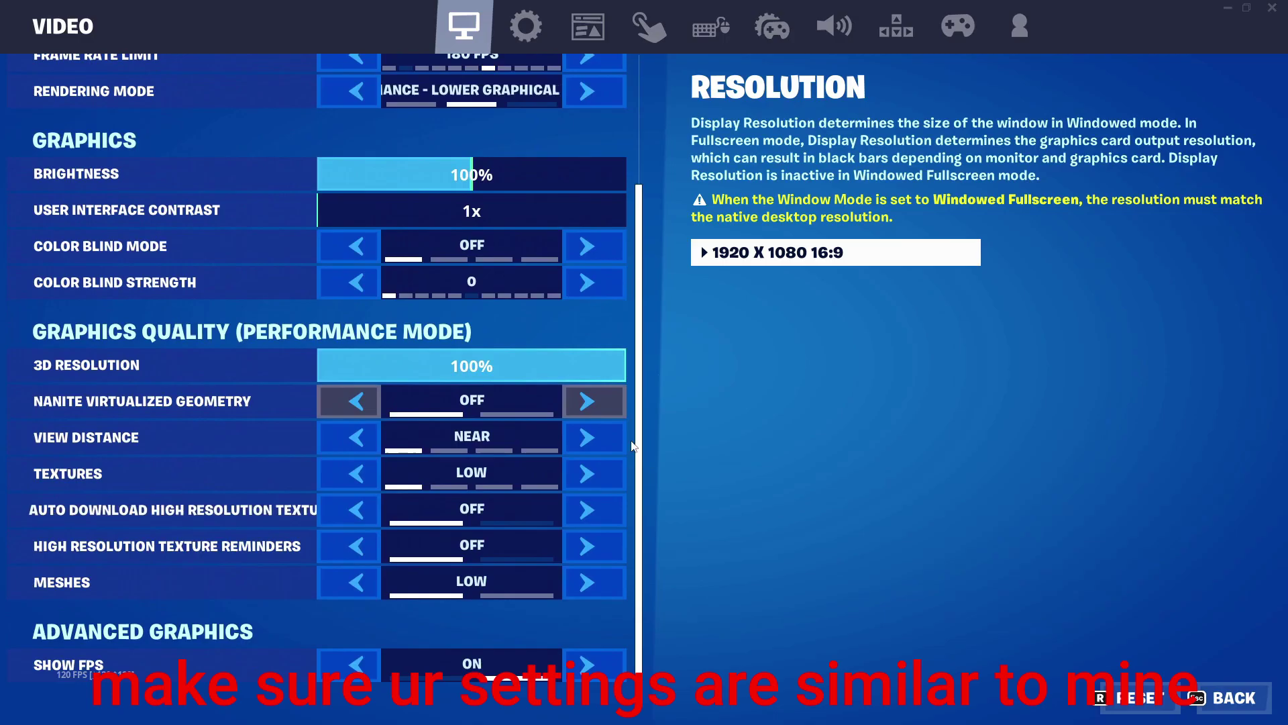
scroll(643, 201, "up", 4)
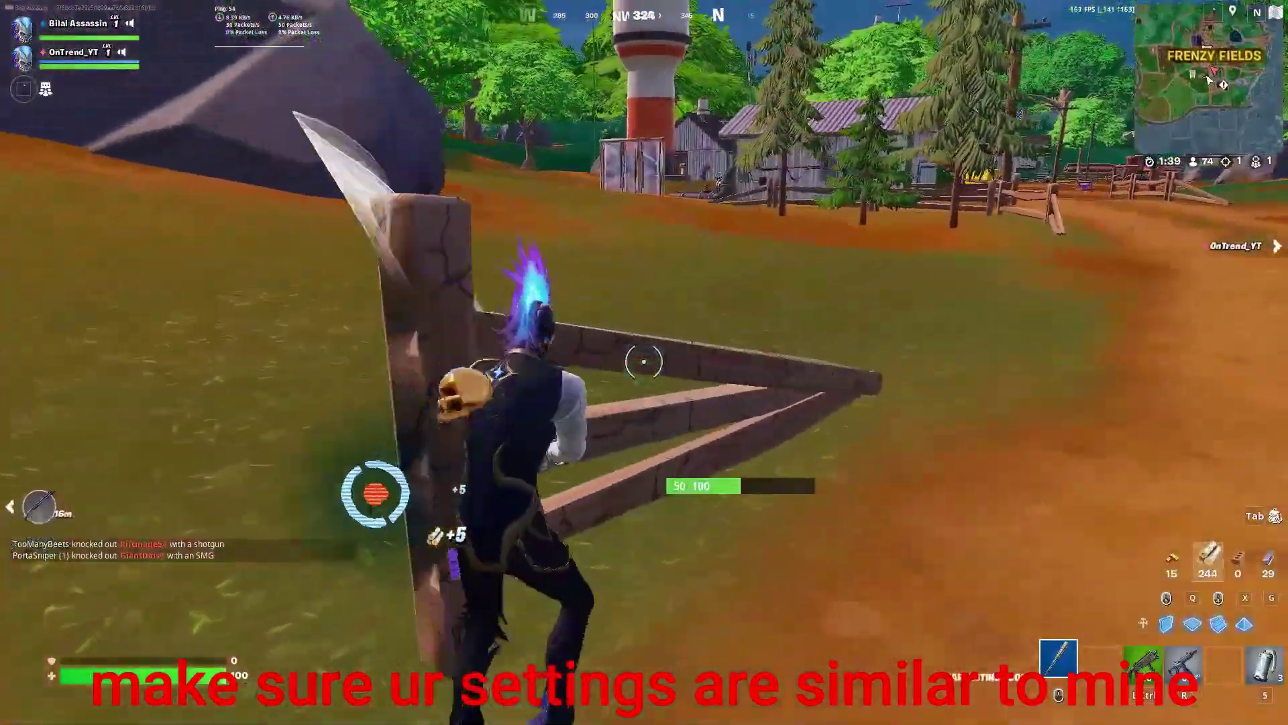
Throw a grenade toward the water tower barn, equip the Havoc Pump Shotgun, and ping danger
key("ctrl")
key("5")
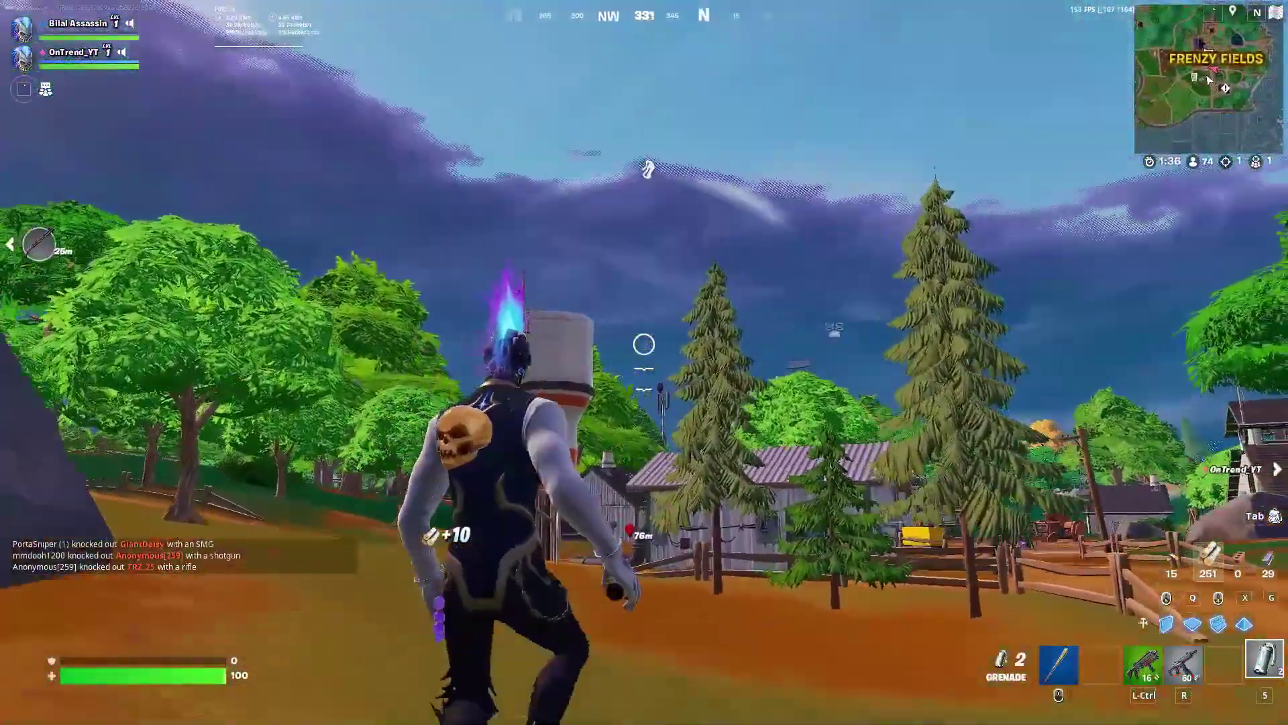
left_click(643, 344)
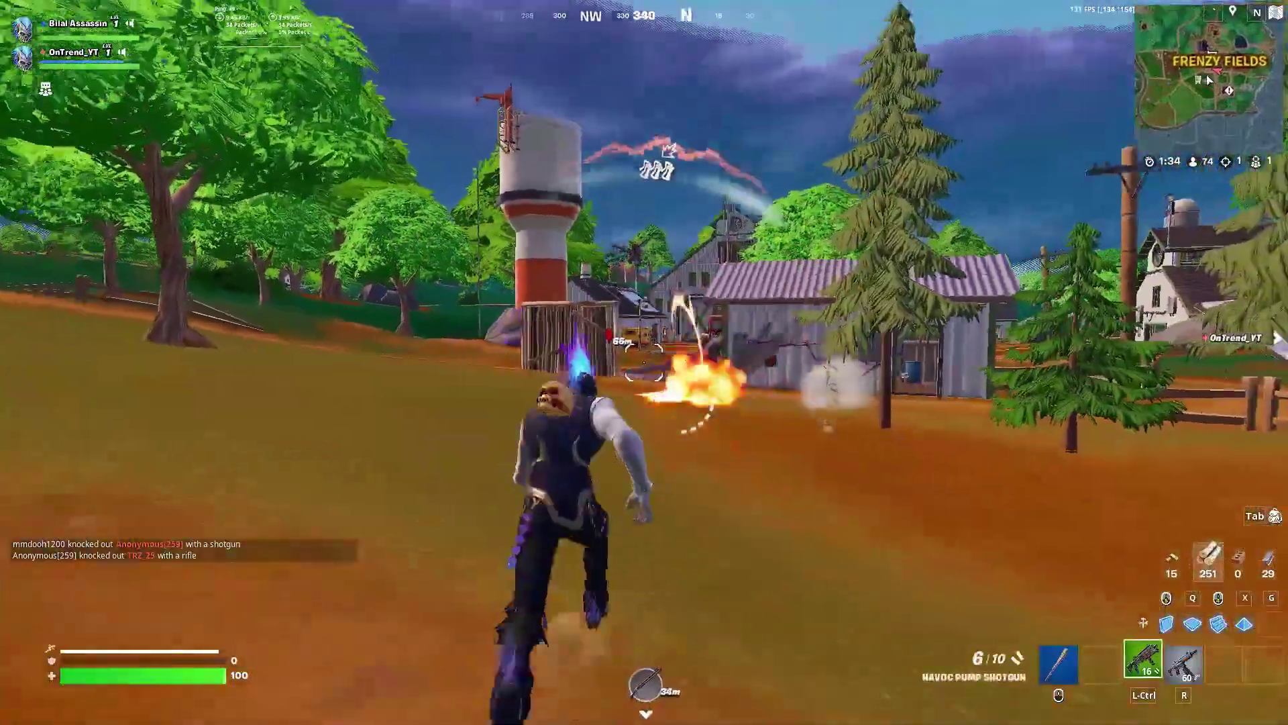
key("1")
middle_click(644, 361)
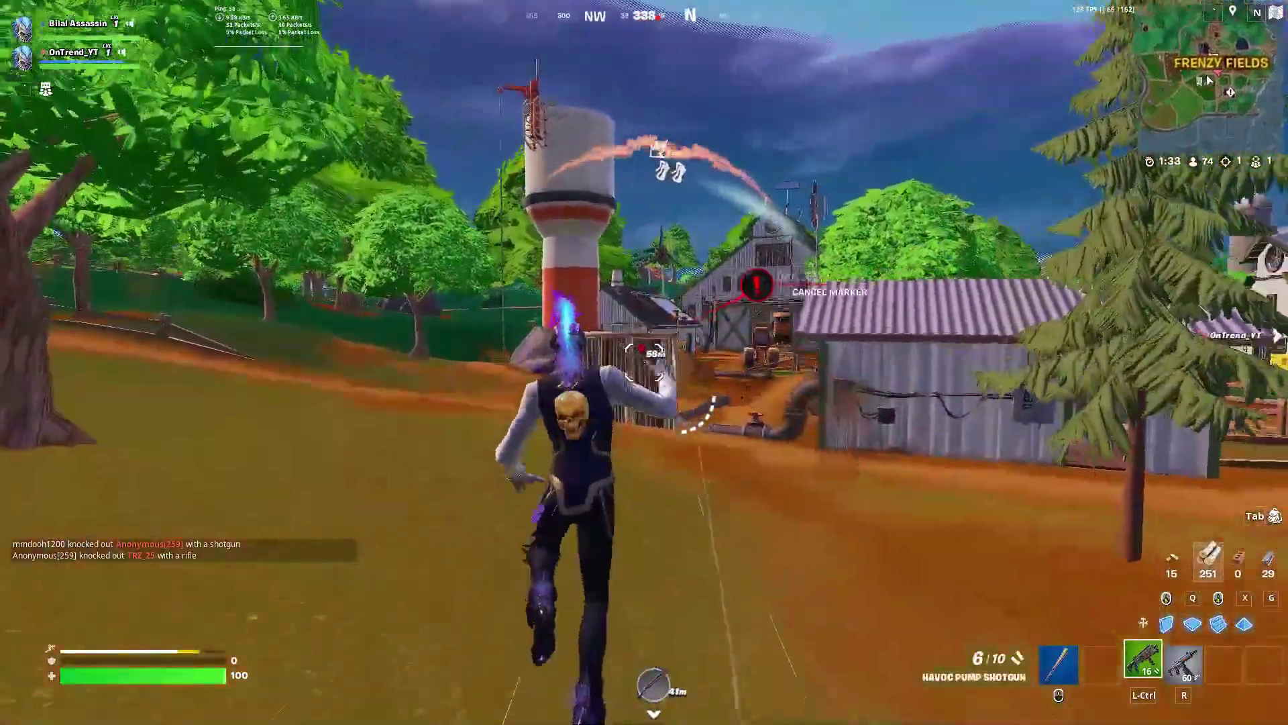